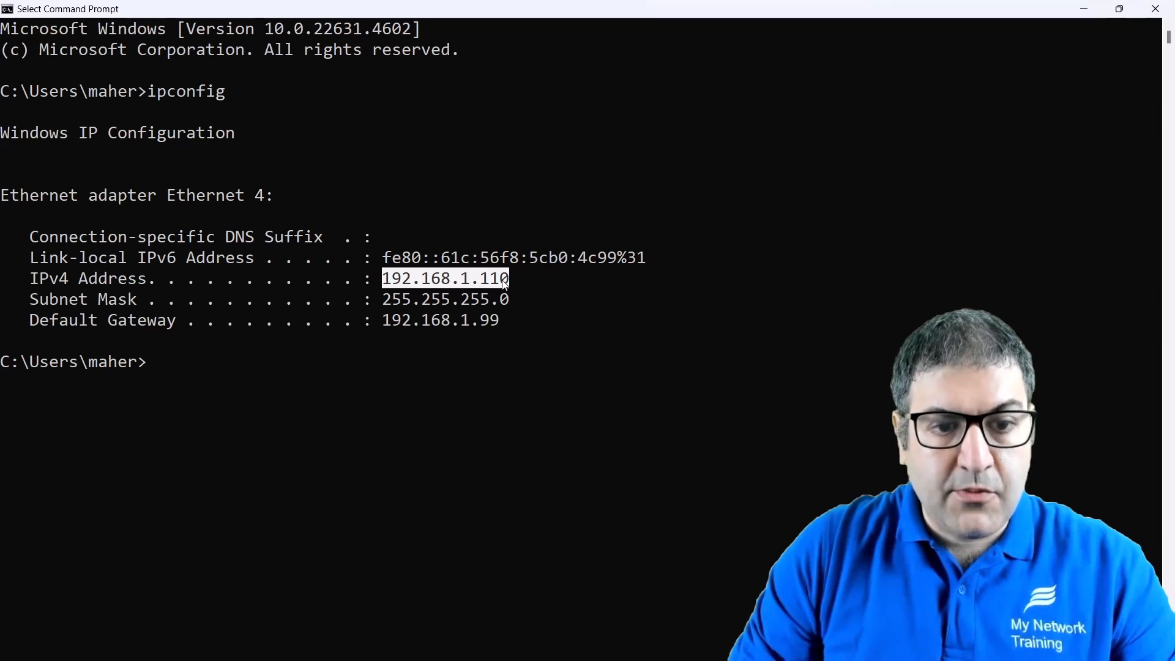
Highlight the default gateway address 192.168.1.99 in the console output.
click(536, 298)
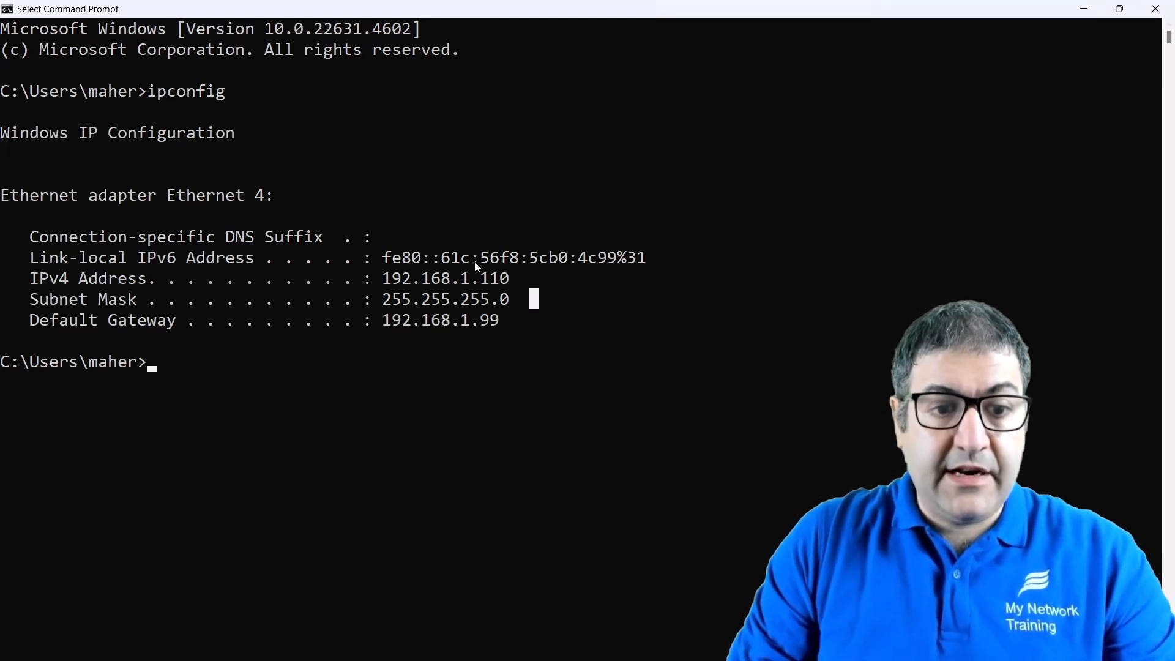
click(495, 277)
click(485, 361)
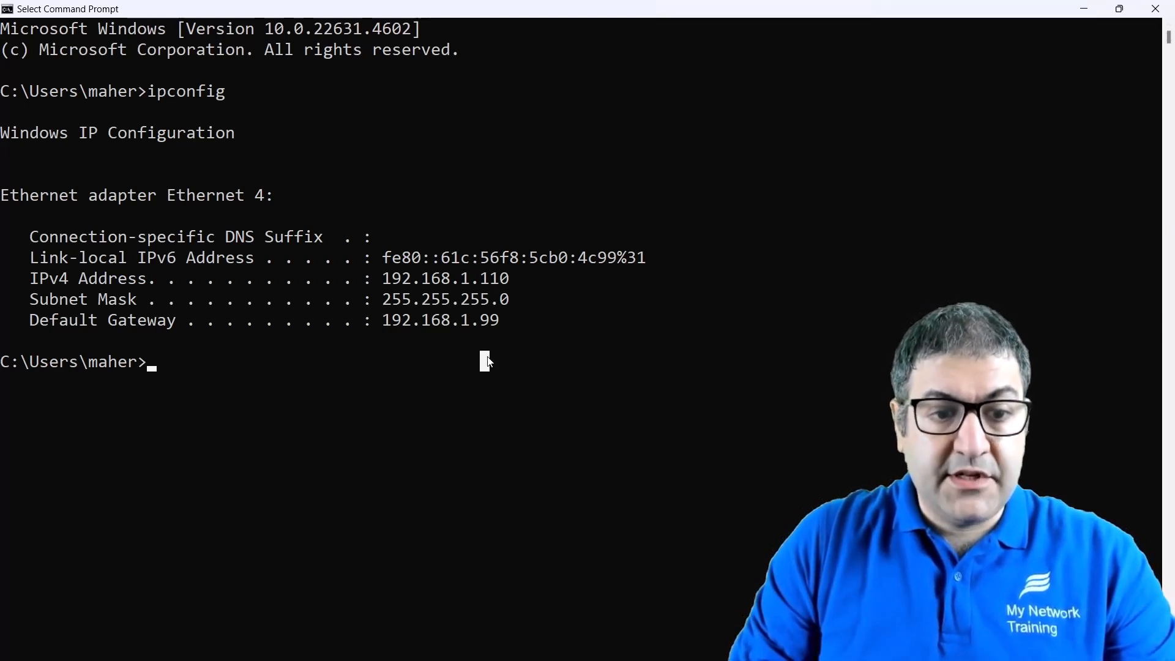
drag(441, 323, 498, 322)
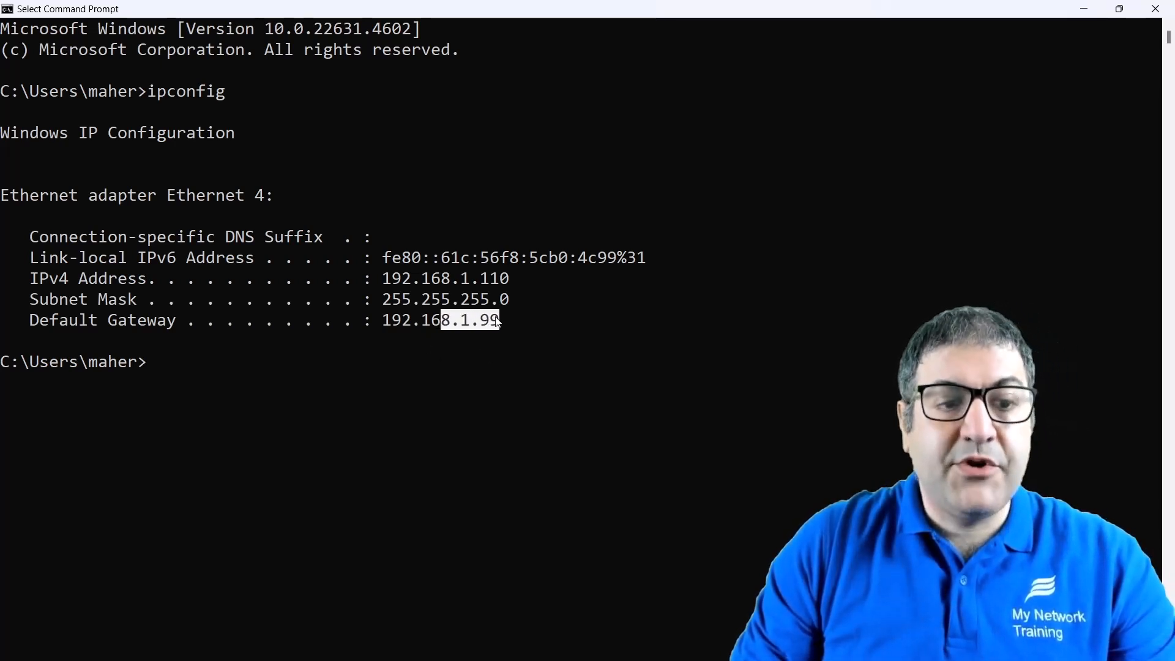
click(441, 360)
Ping 192.168.1.99, confirming 4 of 4 replies with 0% loss, and close Command Prompt.
text(ping )
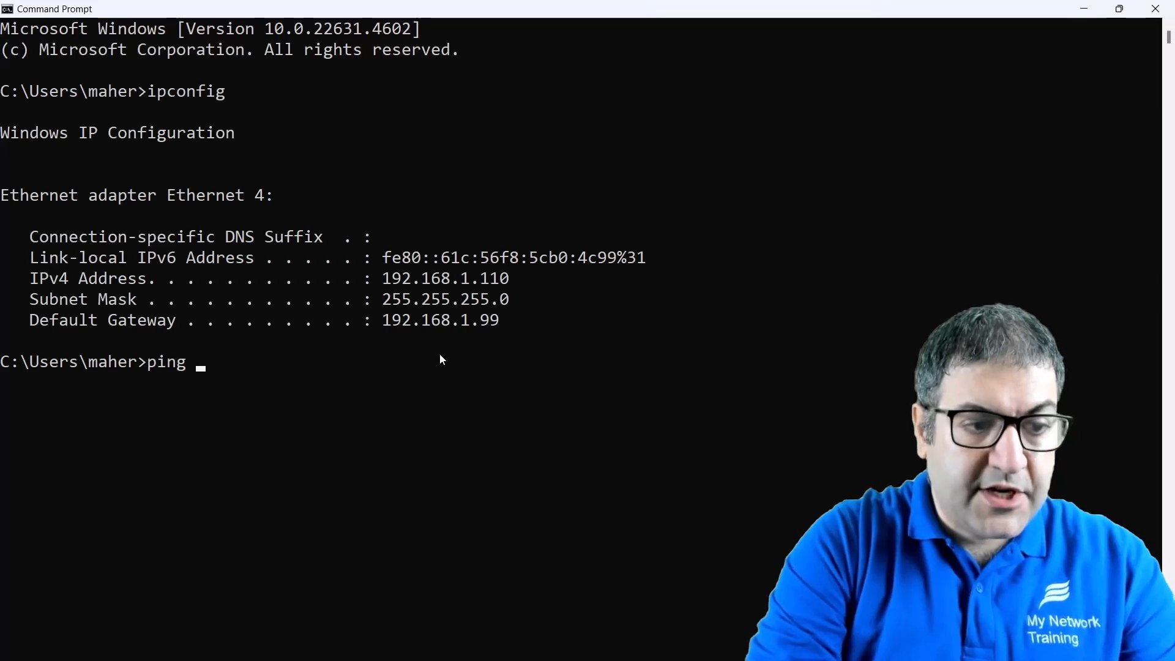
text(192.)
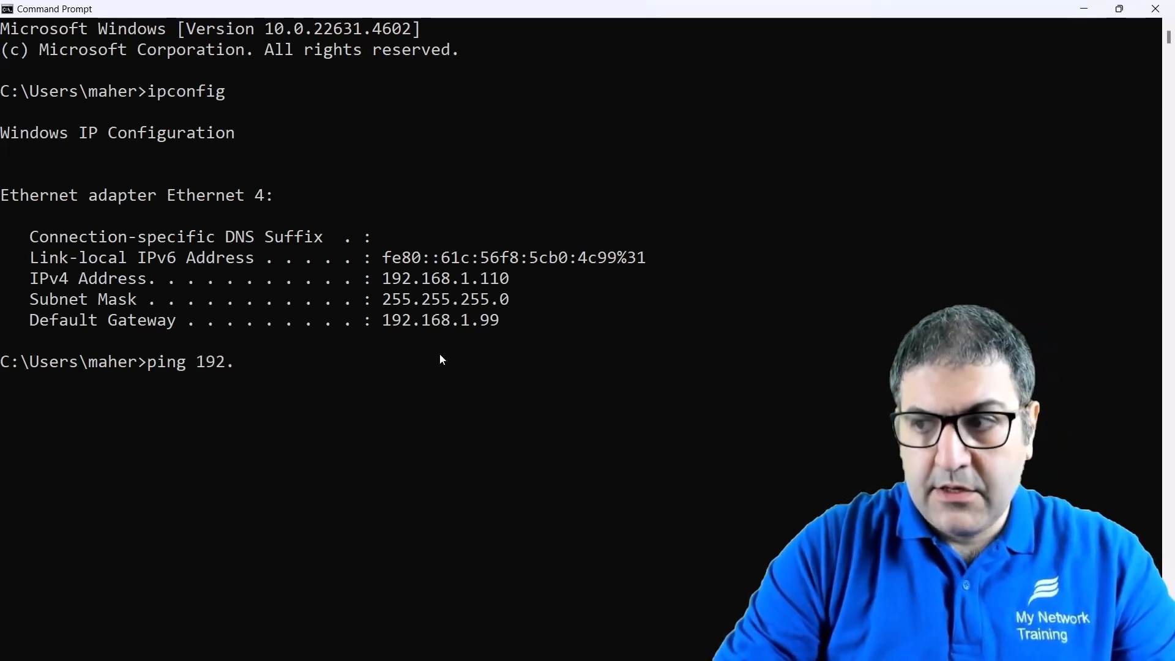
text(168.1.99)
key(Return)
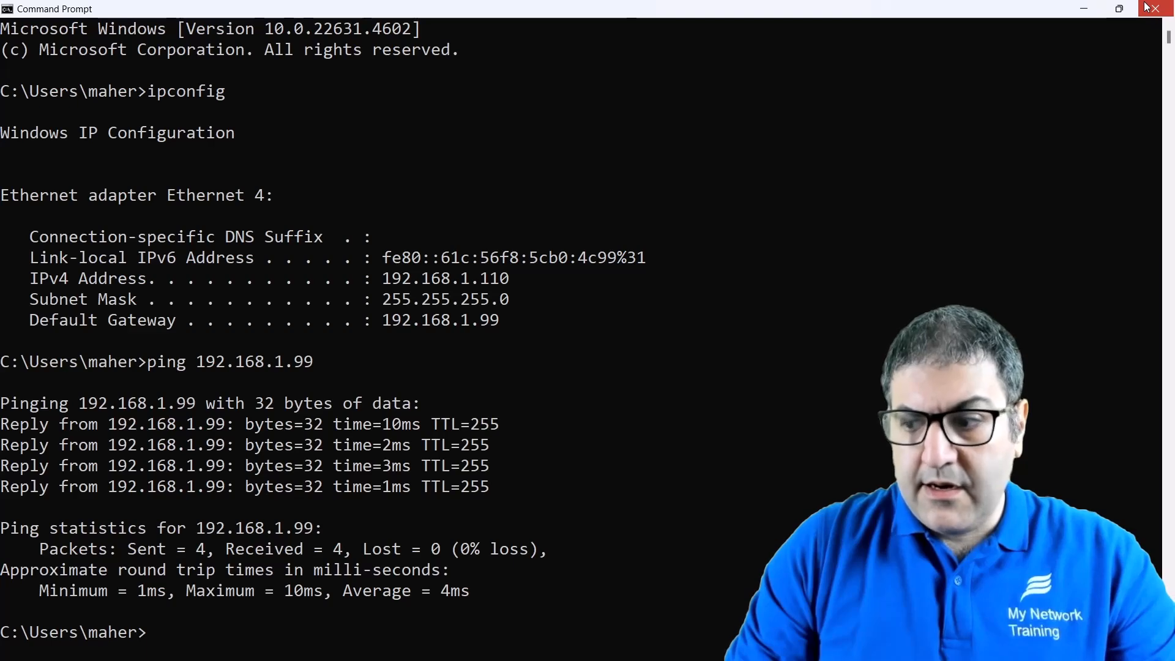
click(1148, 7)
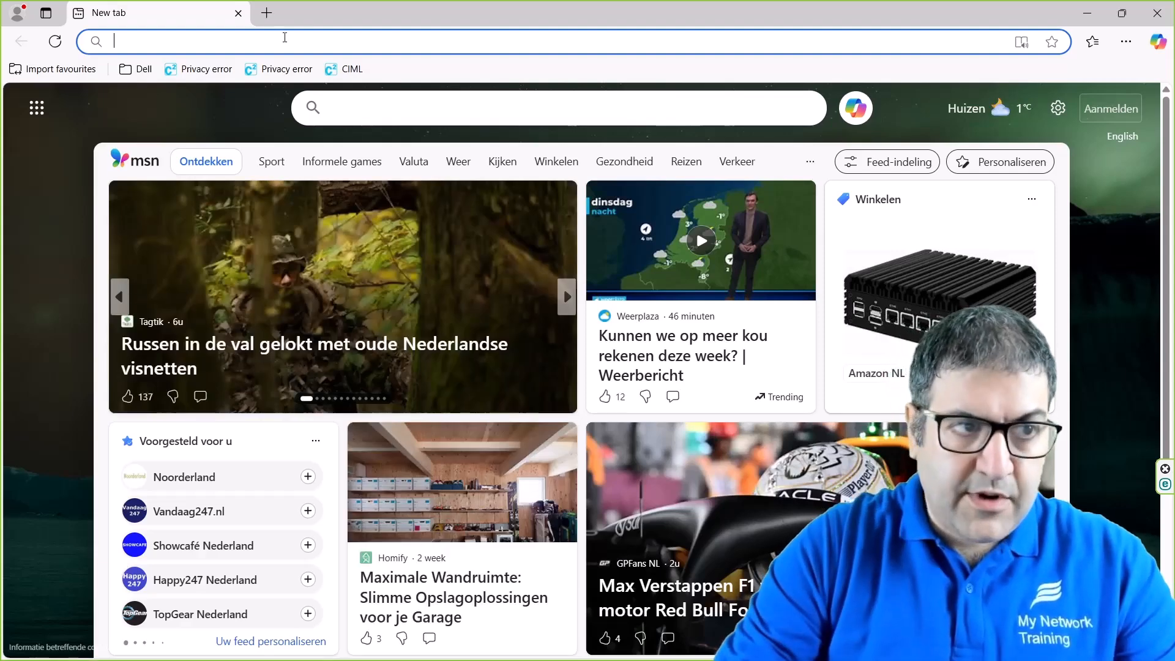
Browse to 192.168.1.99, zoom the login page to 150%, and sign in as admin.
text(192.168.1)
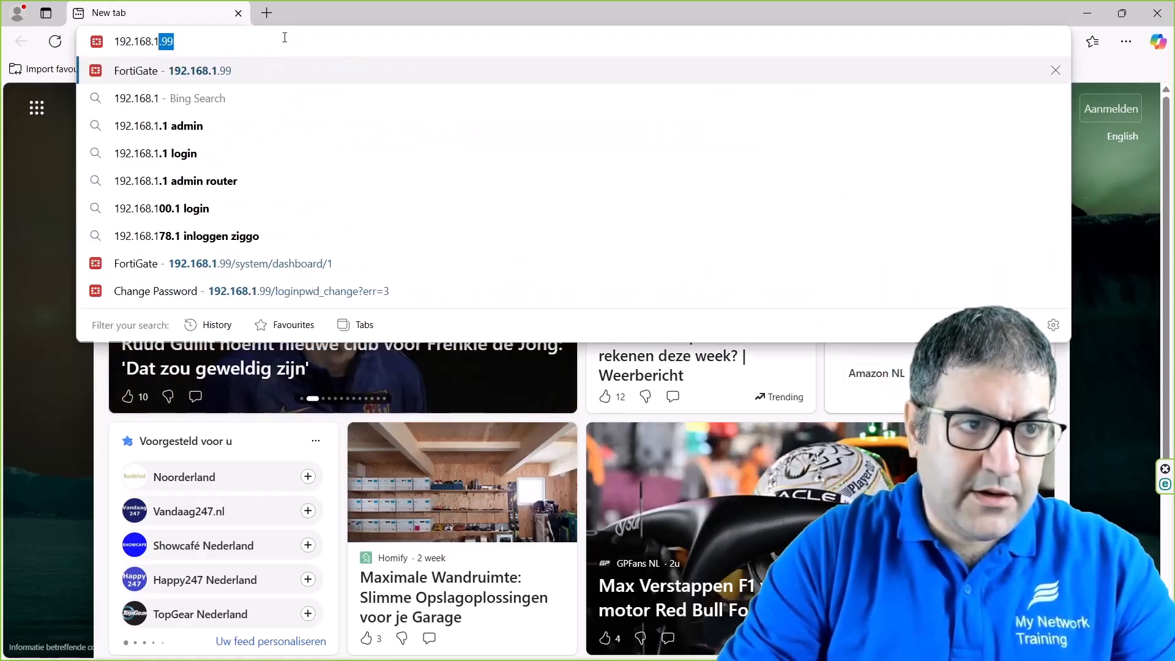
text(.99)
key(Return)
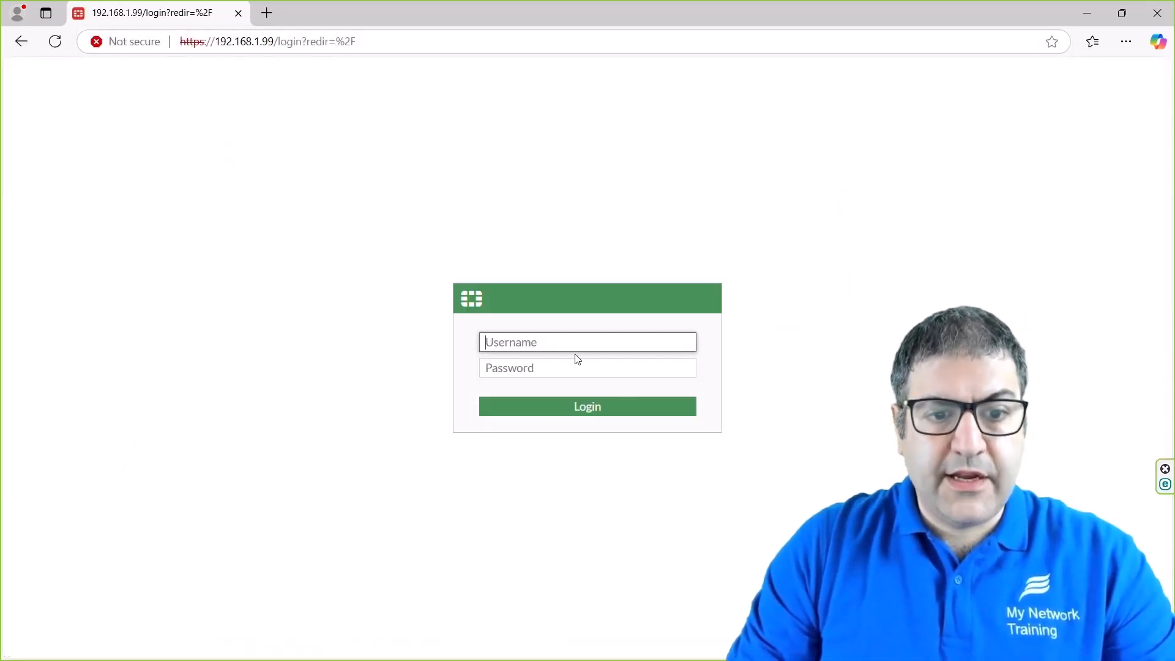
key(ctrl+plus)
key(ctrl+plus)
key(ctrl+plus)
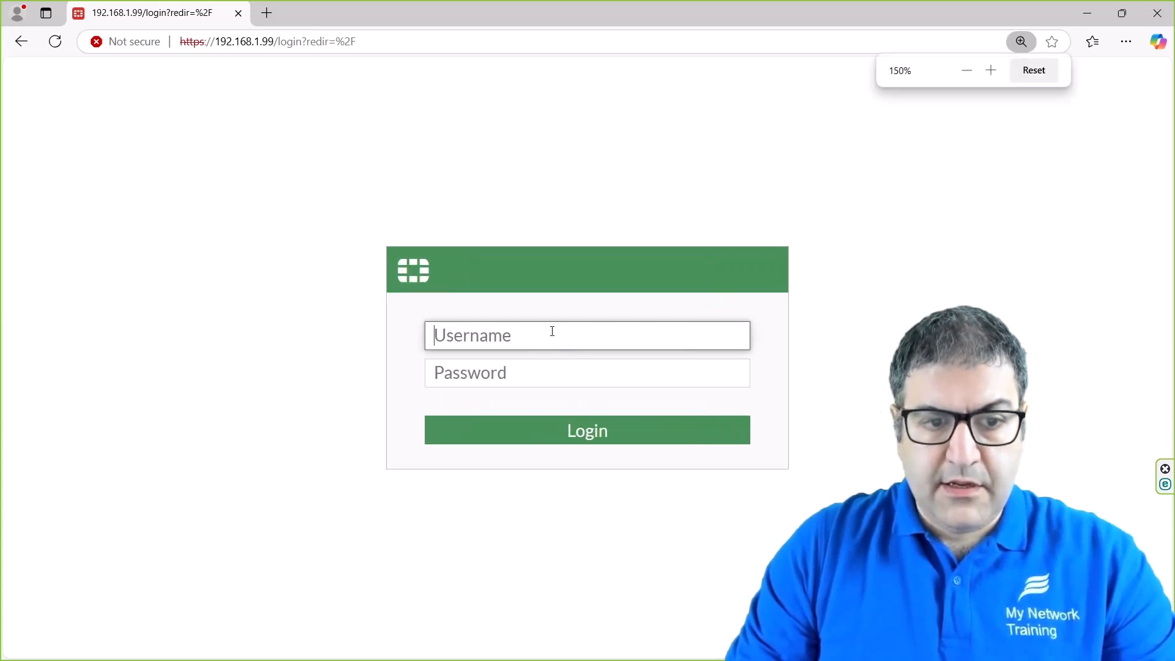
click(1055, 200)
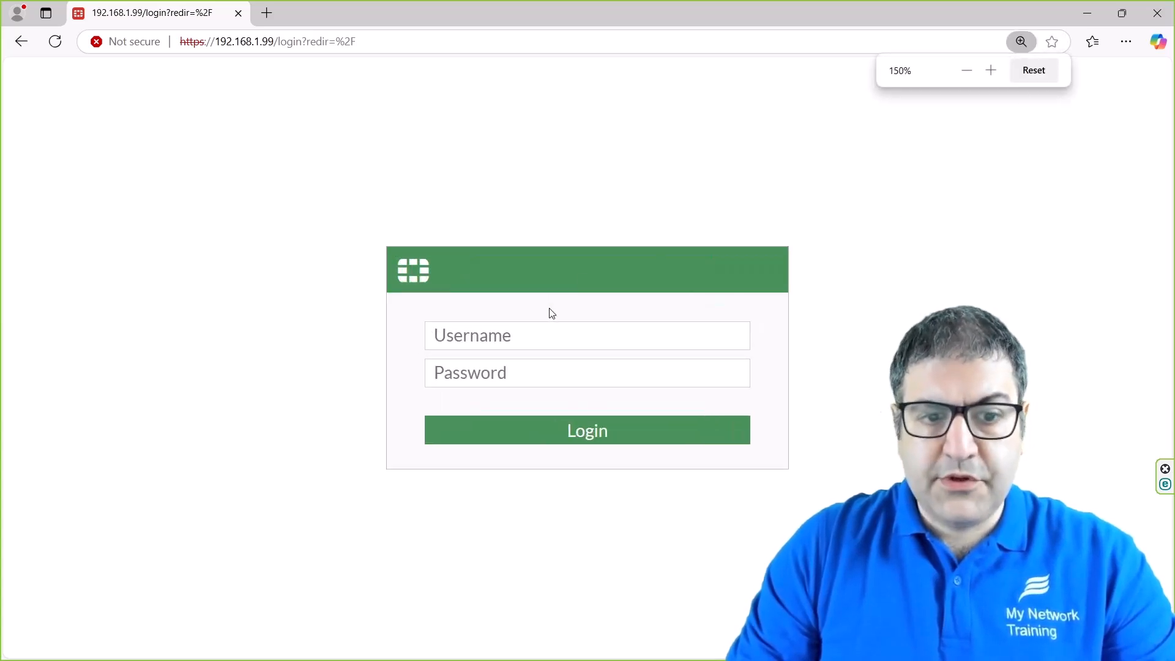
click(560, 337)
text(admin)
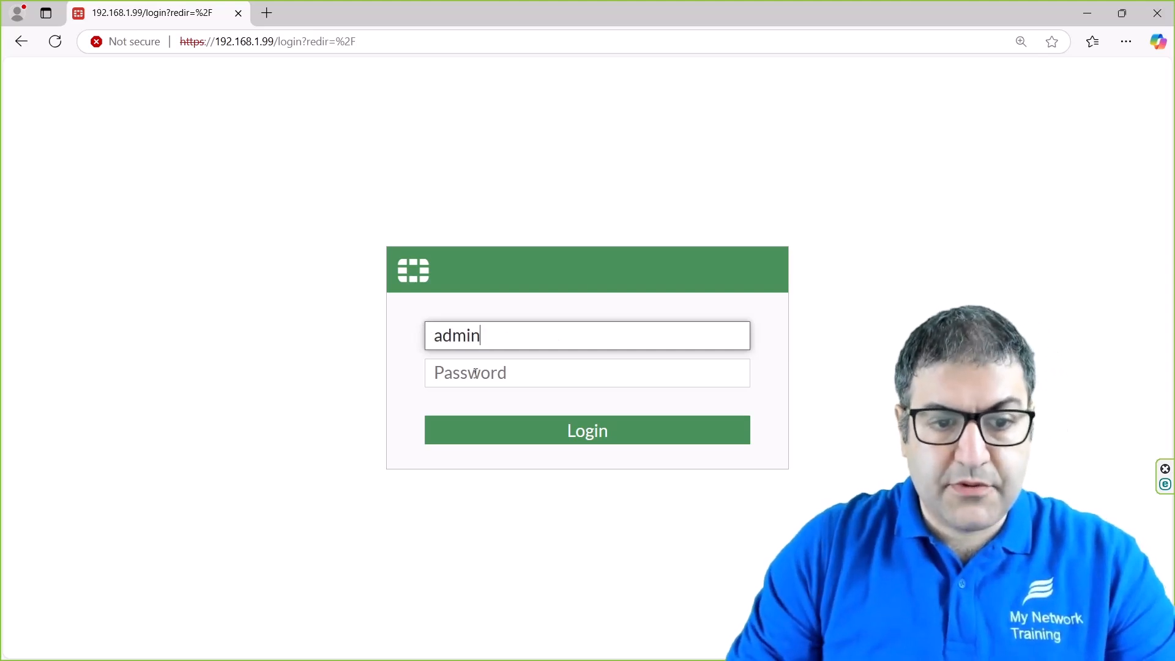
click(602, 435)
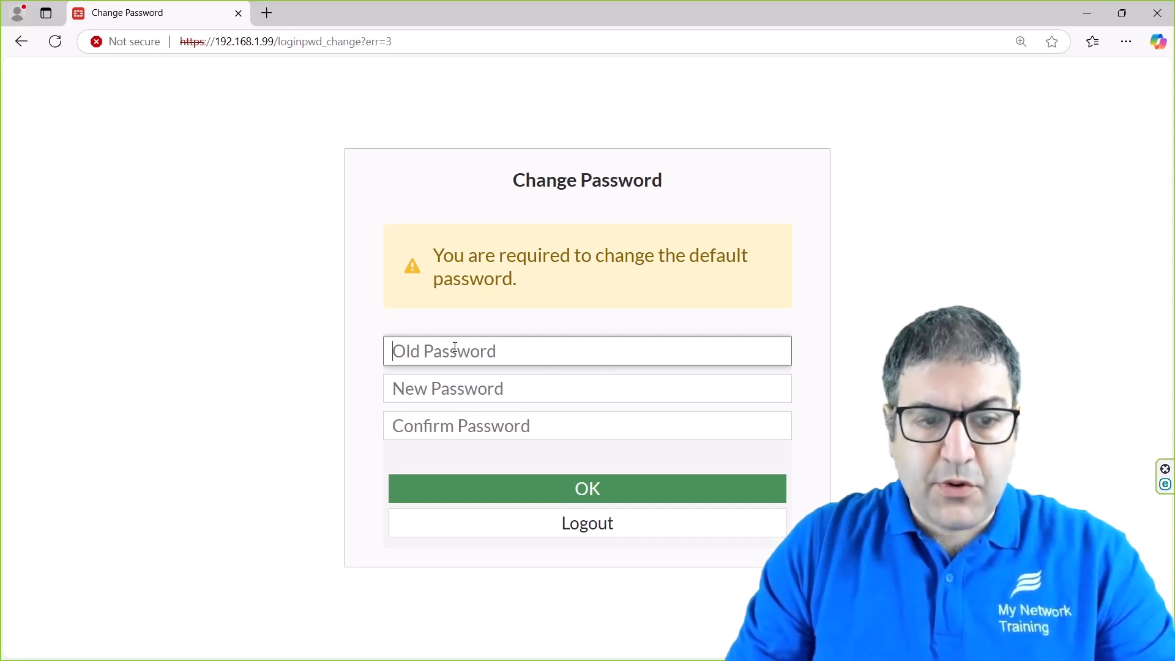
Enter and confirm a new administrator password, then submit the change.
click(511, 388)
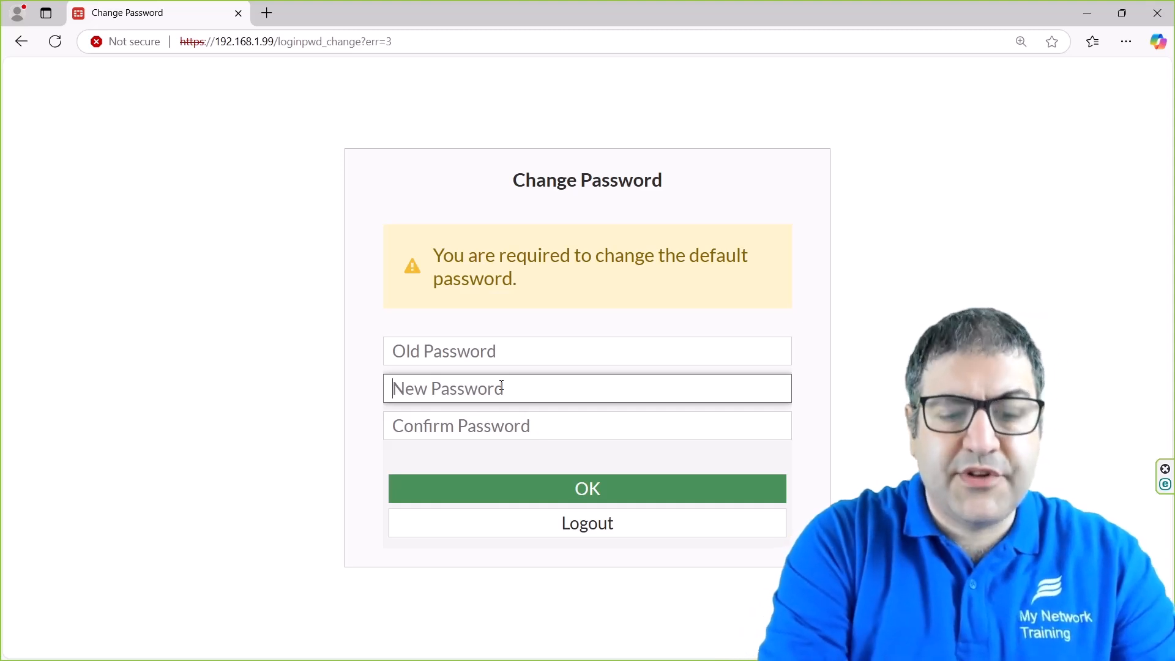
text(•••••)
key(Tab)
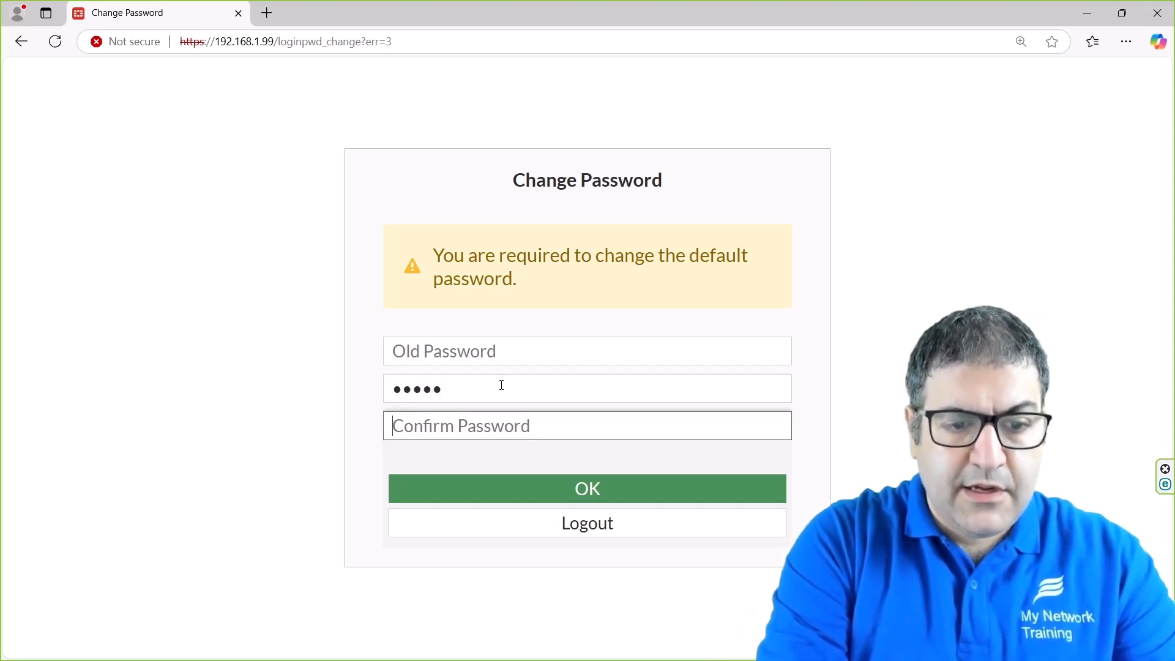
text(•••••)
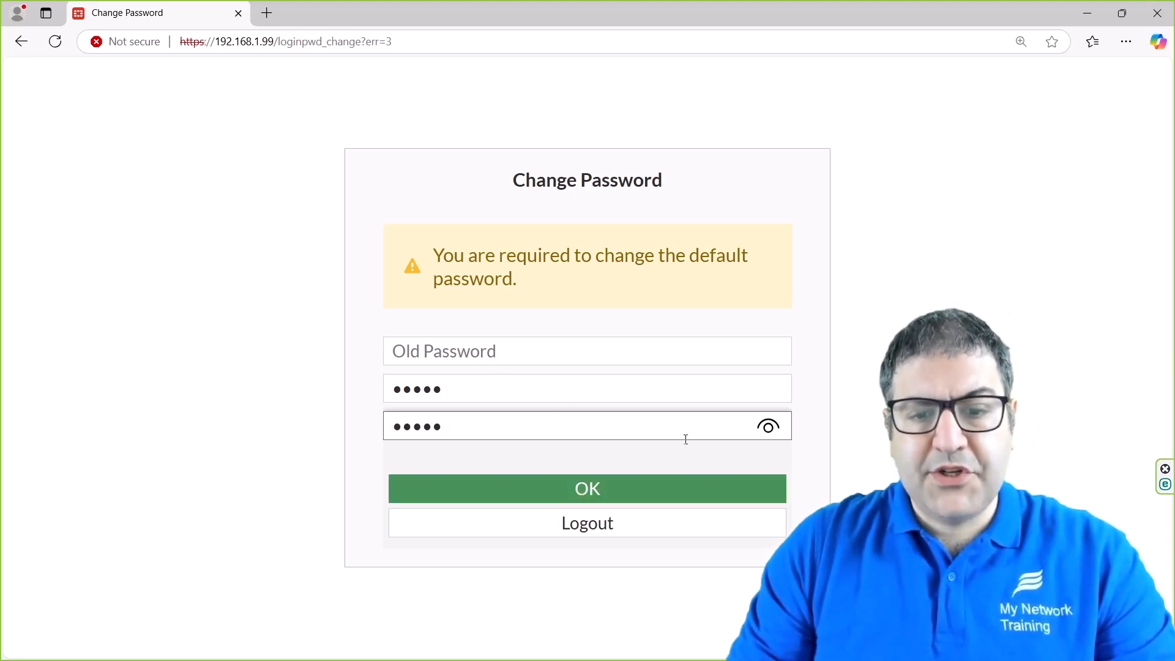
click(566, 490)
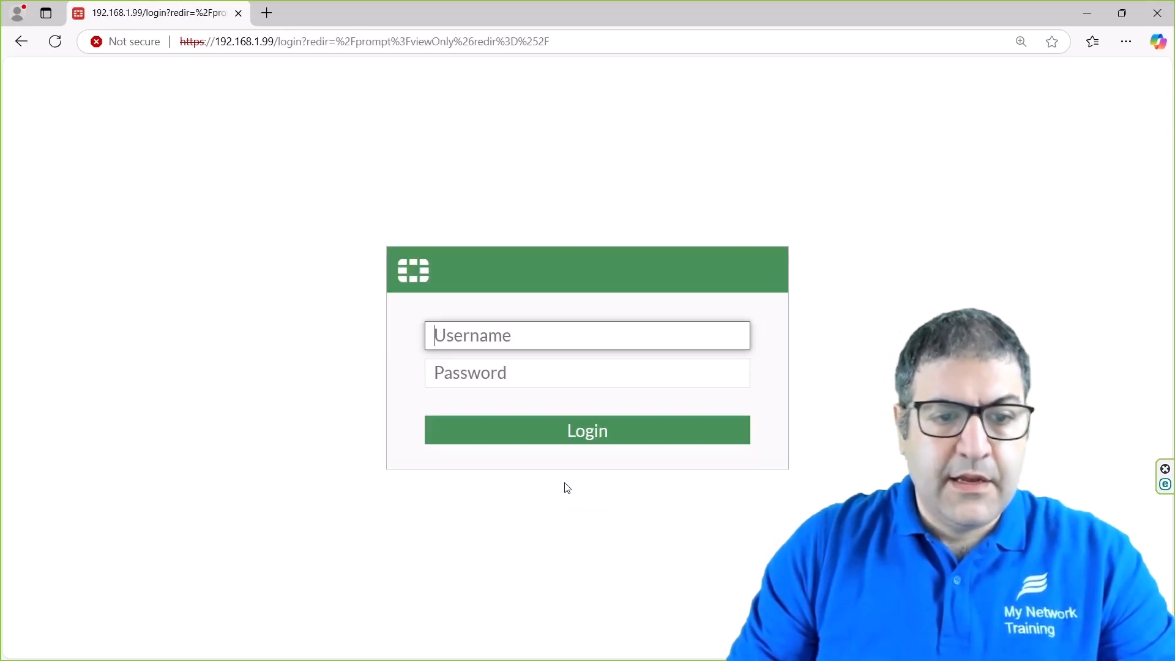
Log back in as admin with the new password.
text(admin)
key(Tab)
text(admin)
key(Return)
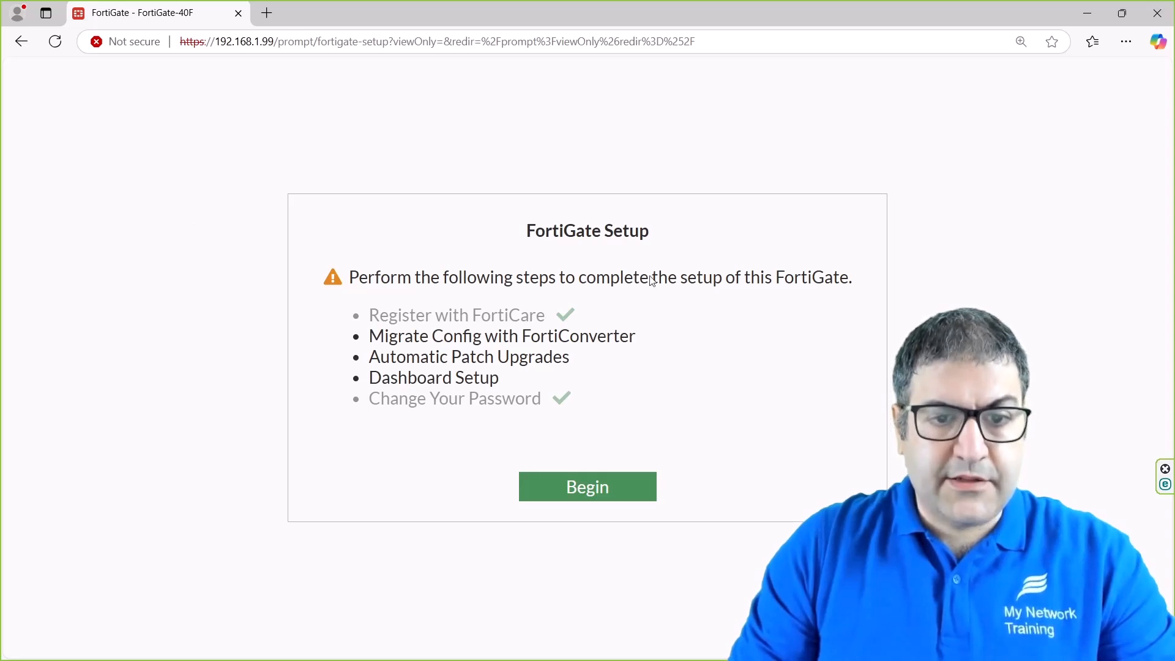
Begin the FortiGate setup checklist and choose Later for FortiConverter config migration.
drag(368, 315, 595, 324)
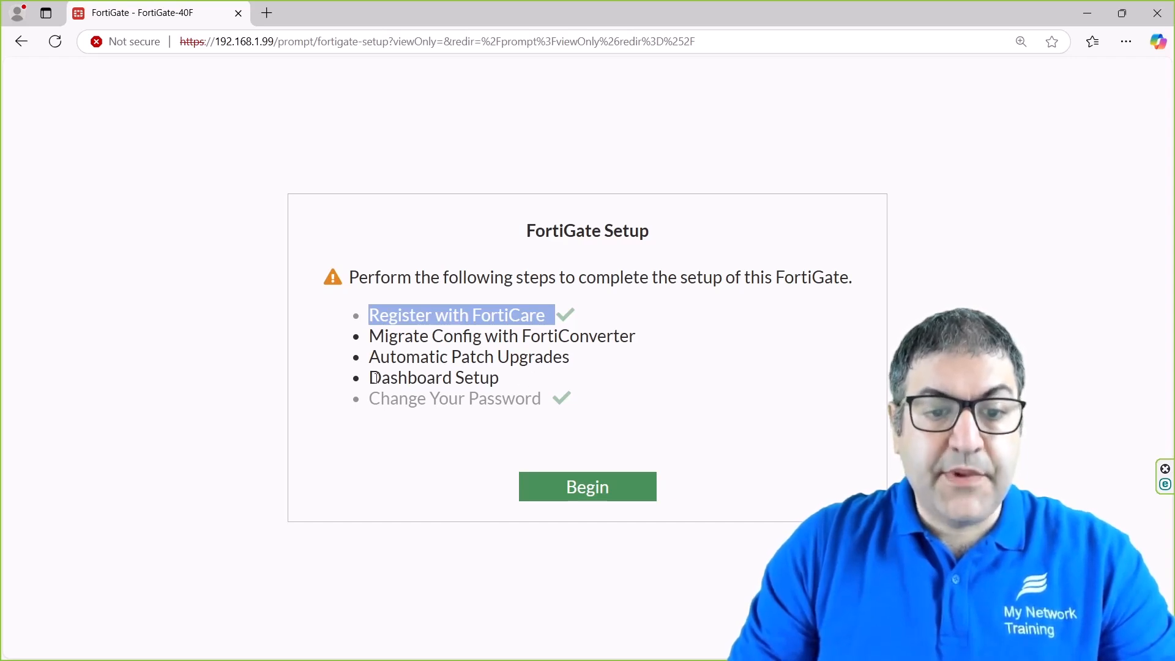
click(593, 489)
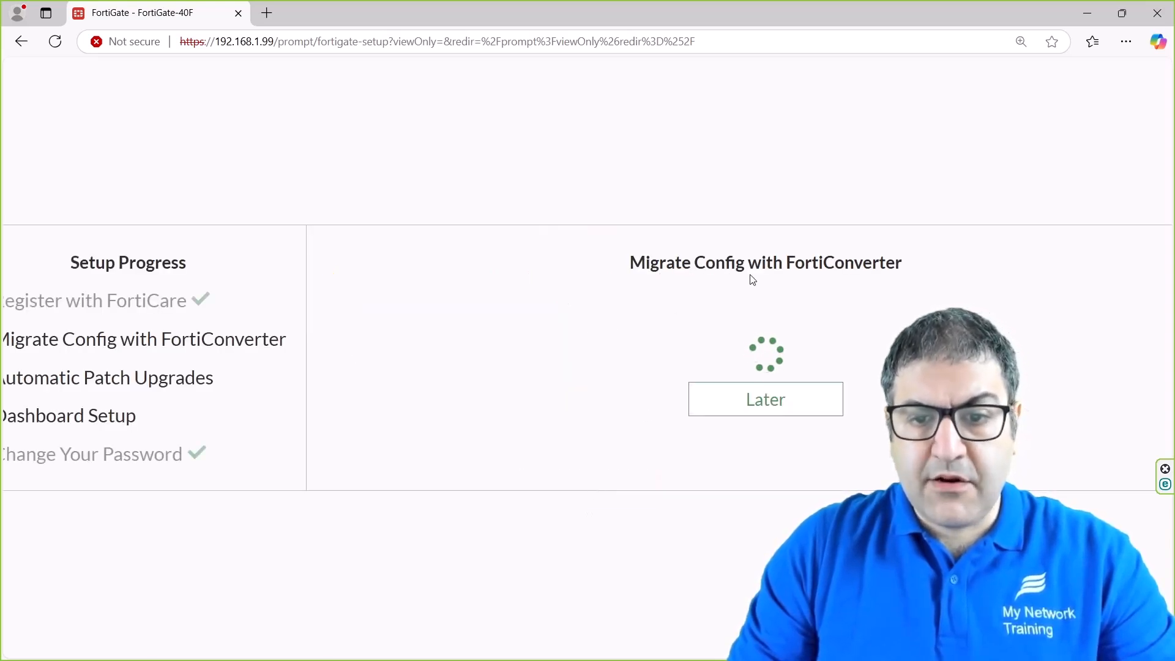
click(754, 415)
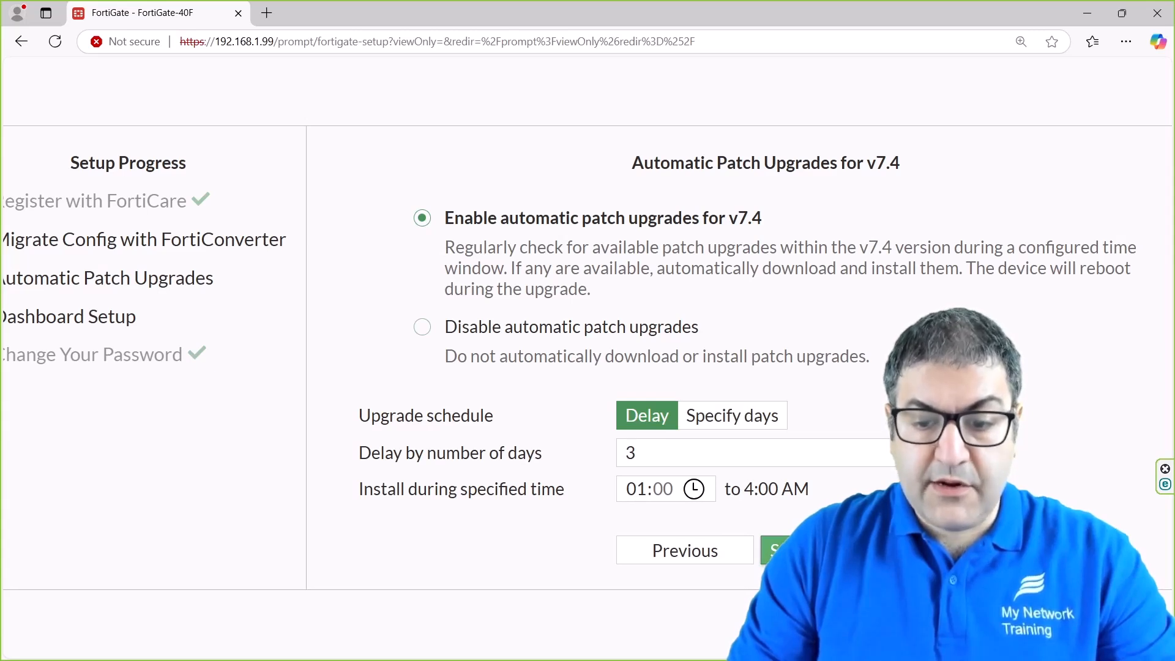
Save automatic v7.4 patch upgrades with a 3-day delay and acknowledge the firmware update notice.
click(828, 550)
click(531, 394)
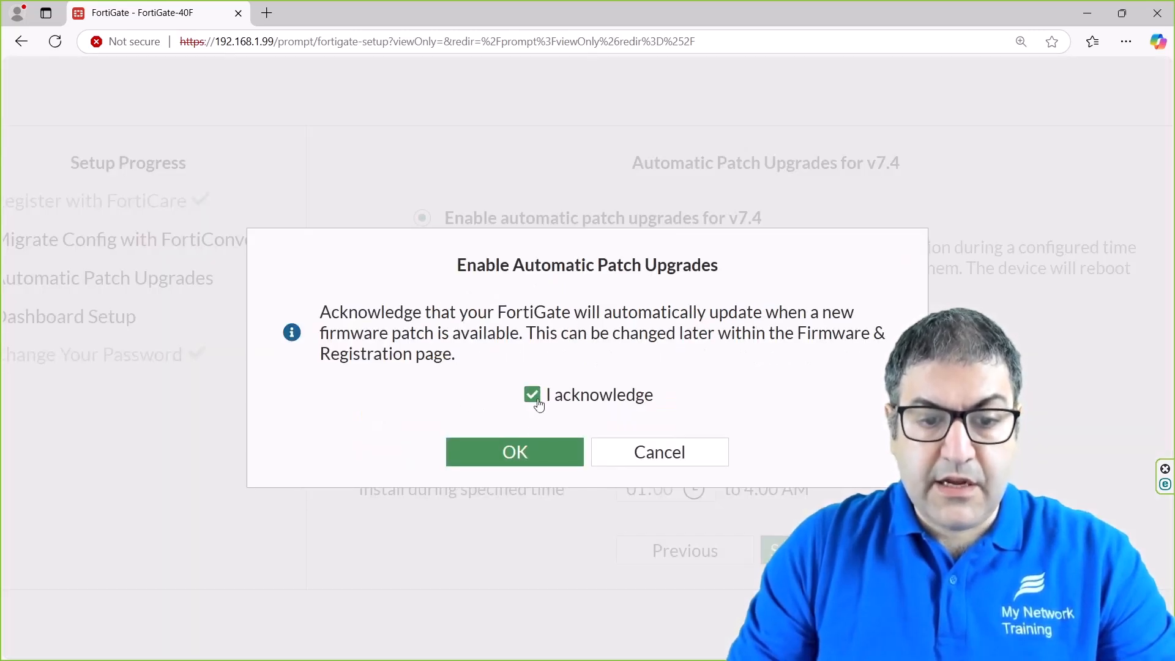
click(526, 453)
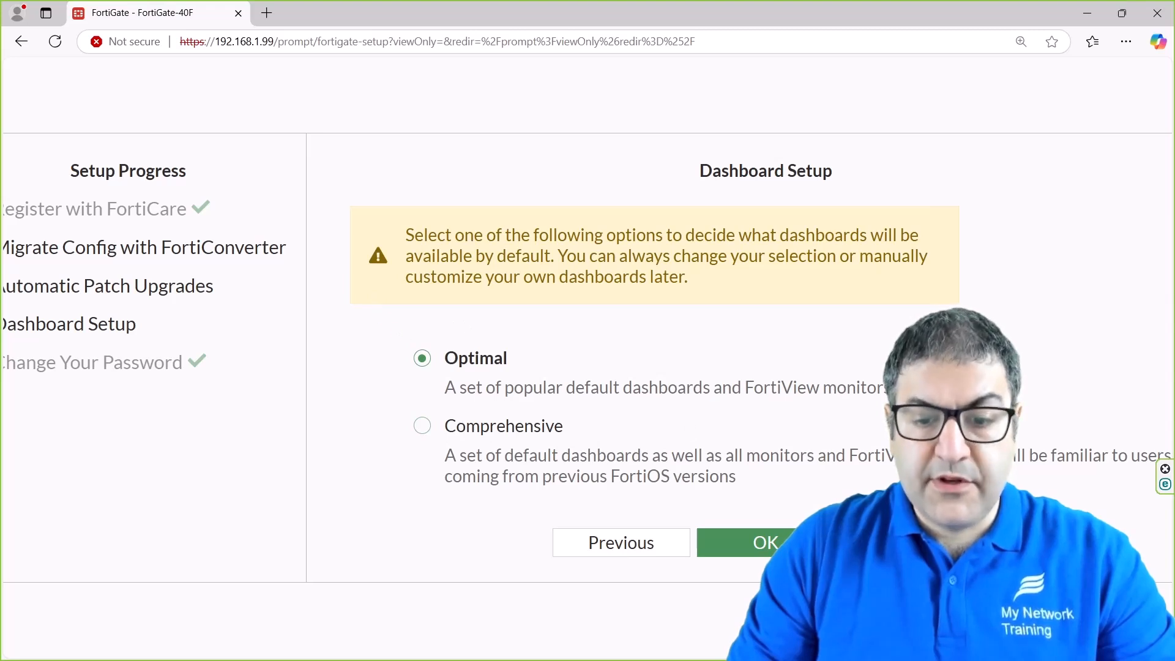
Accept the Optimal dashboard set to complete setup.
click(772, 546)
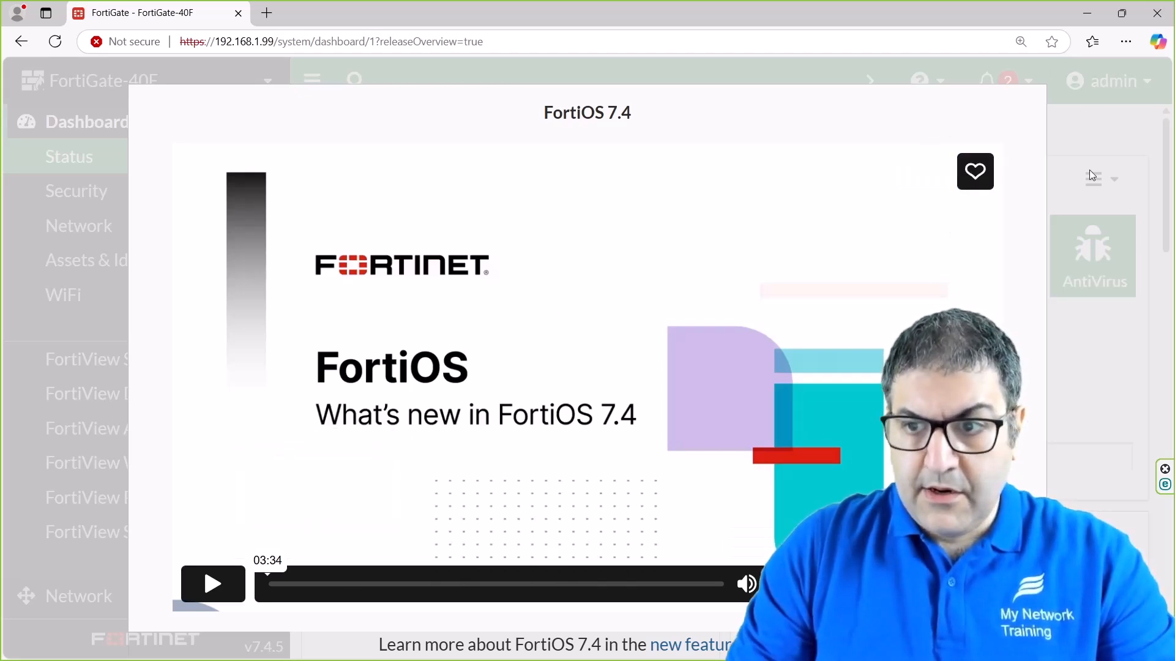
Zoom to 110%, dismiss the FortiOS 7.4 What's New video with Don't show again, and toggle Dashboard.
key(ctrl+minus)
key(ctrl+minus)
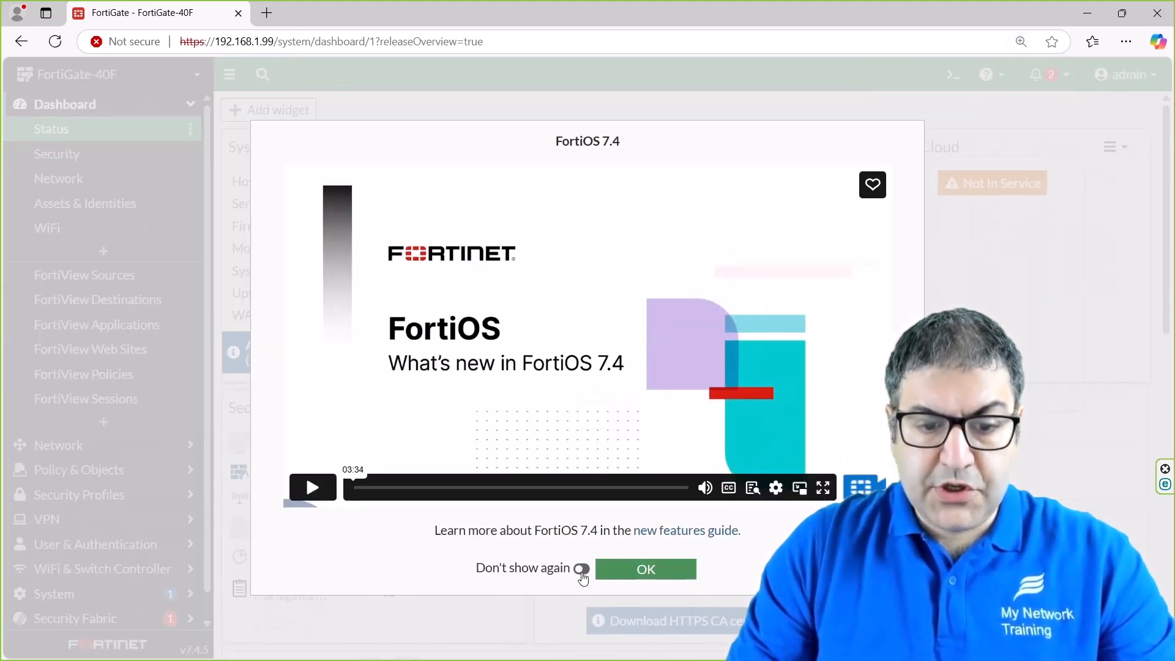
click(581, 570)
click(665, 572)
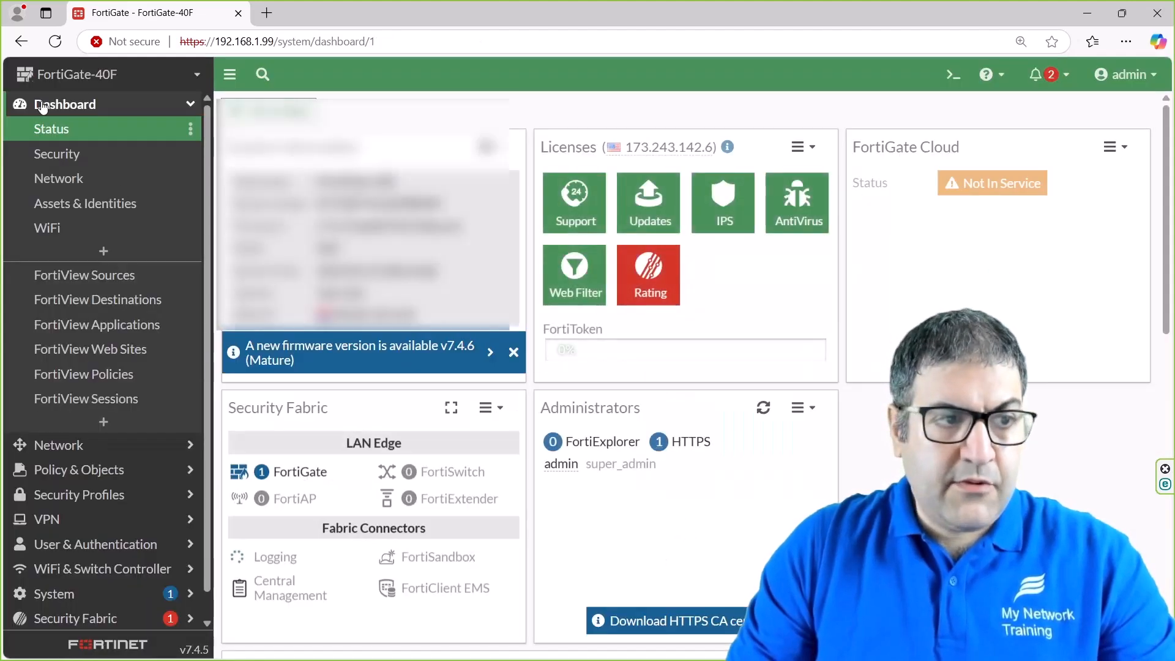
click(94, 107)
click(94, 108)
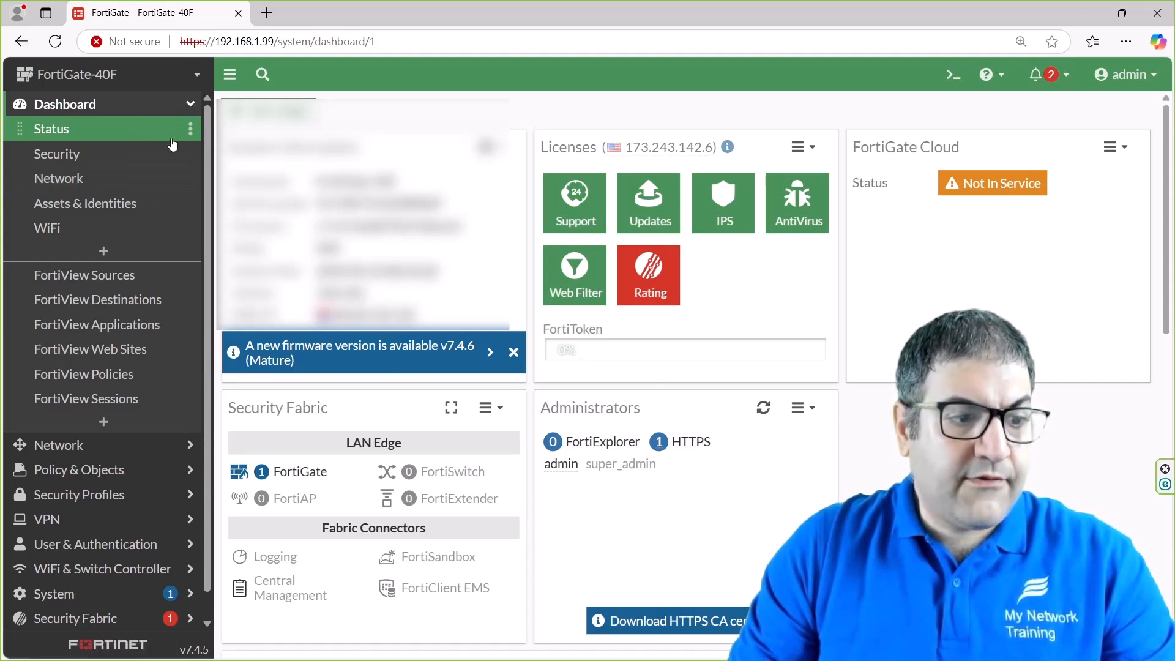
Browse Network Interfaces (lan 192.168.1.99, wan 10.10.10.253) and the empty Static Routes list.
click(130, 451)
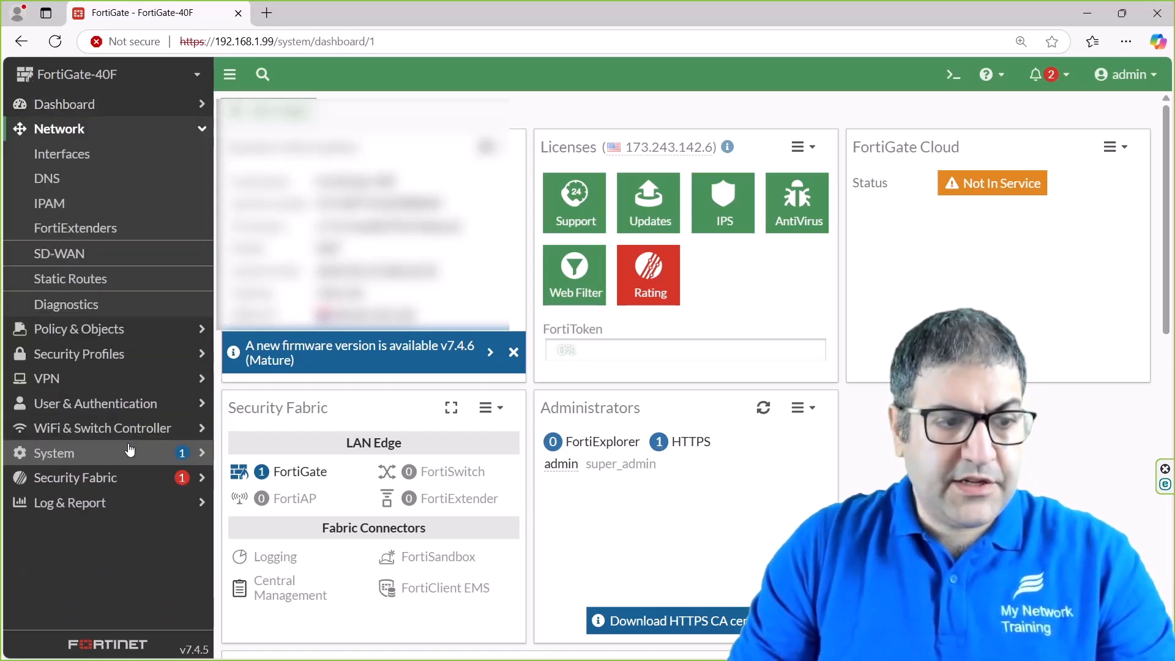
click(91, 154)
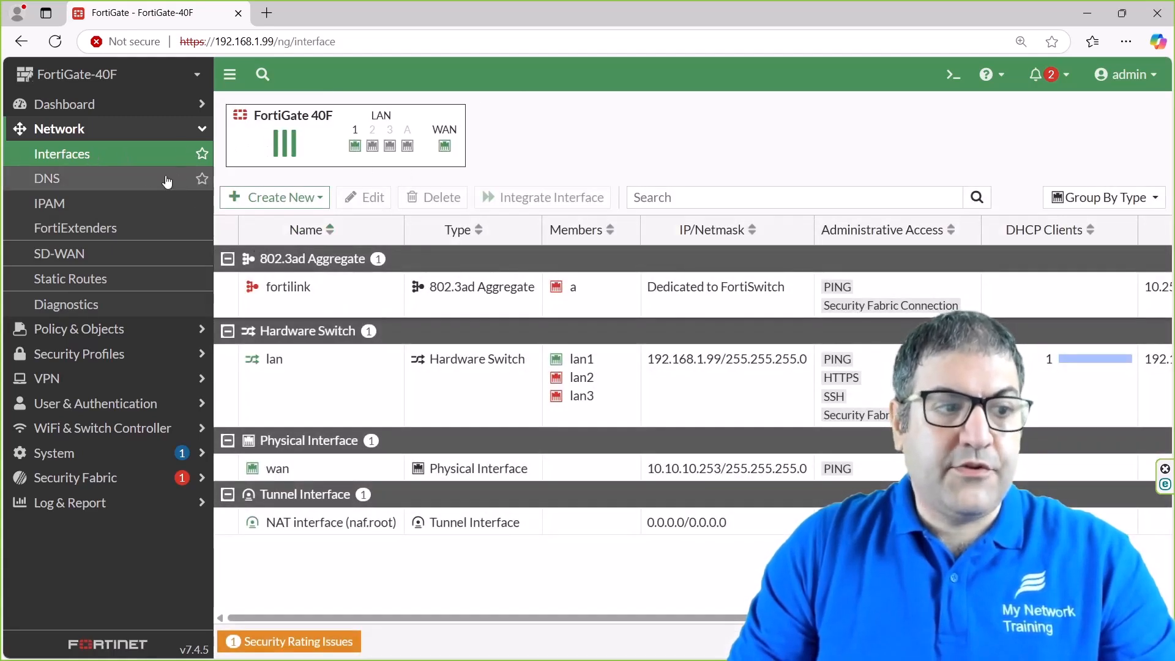
click(123, 281)
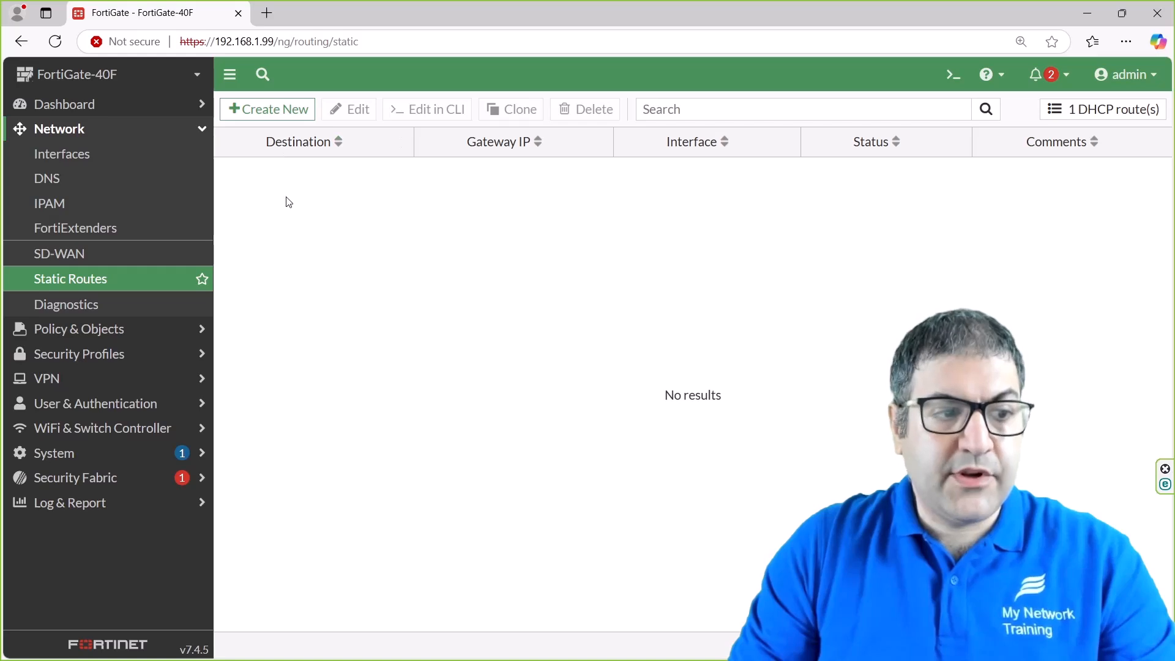
click(116, 335)
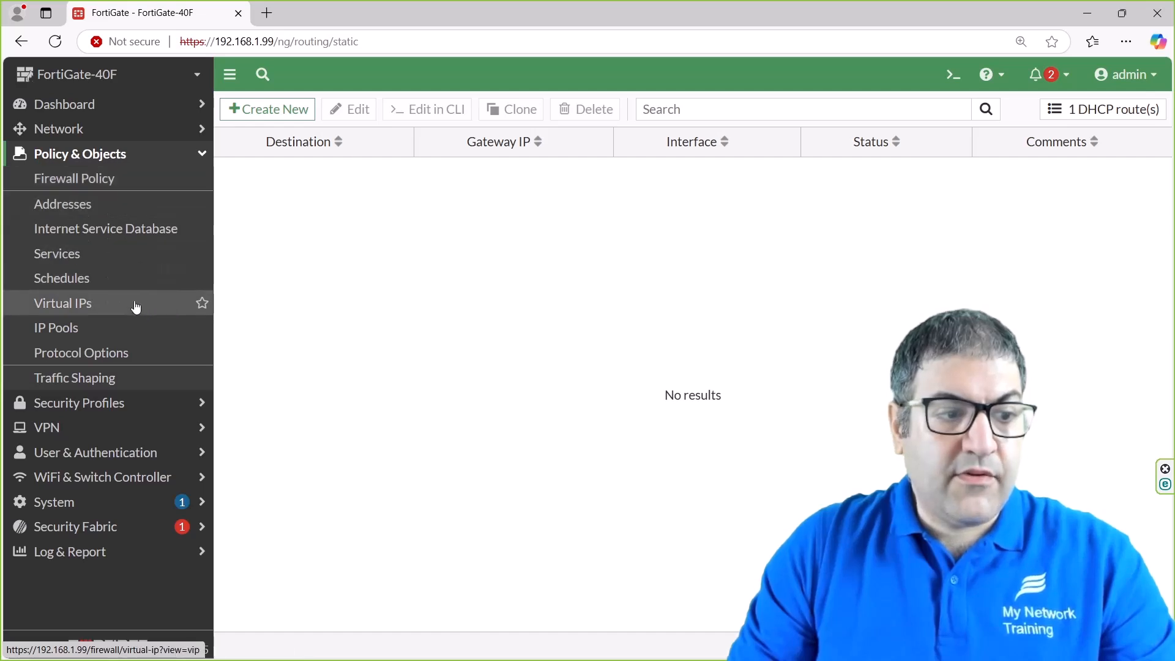
View the AntiVirus, Web Filter and Application Control profile pages under Security Profiles.
click(142, 405)
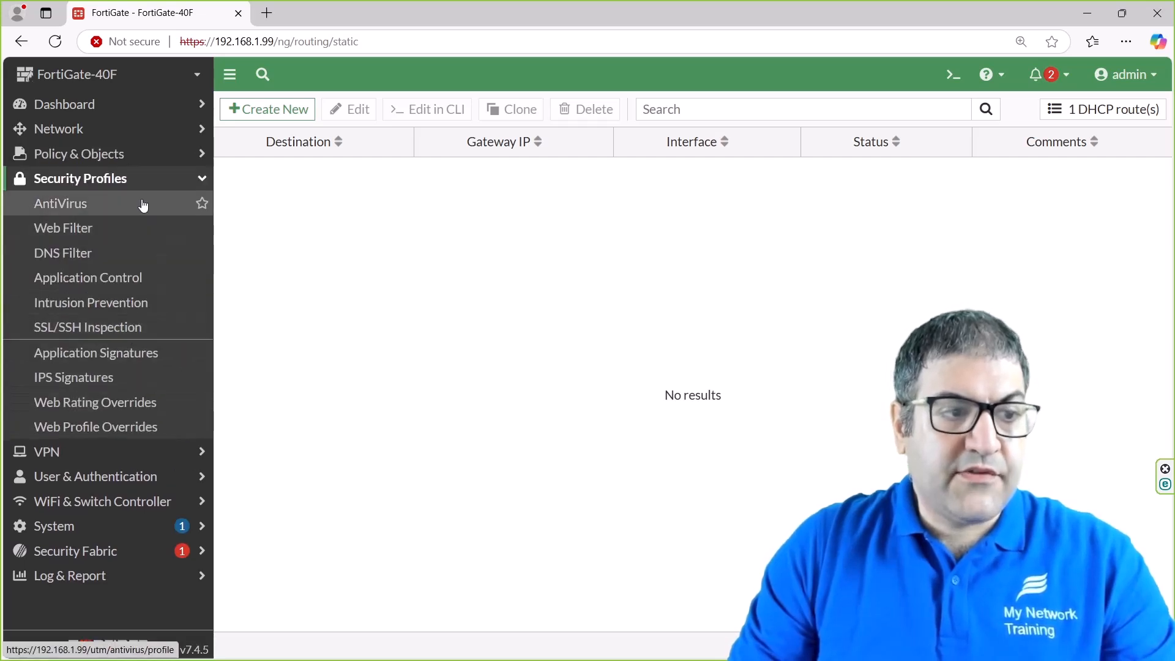
click(124, 205)
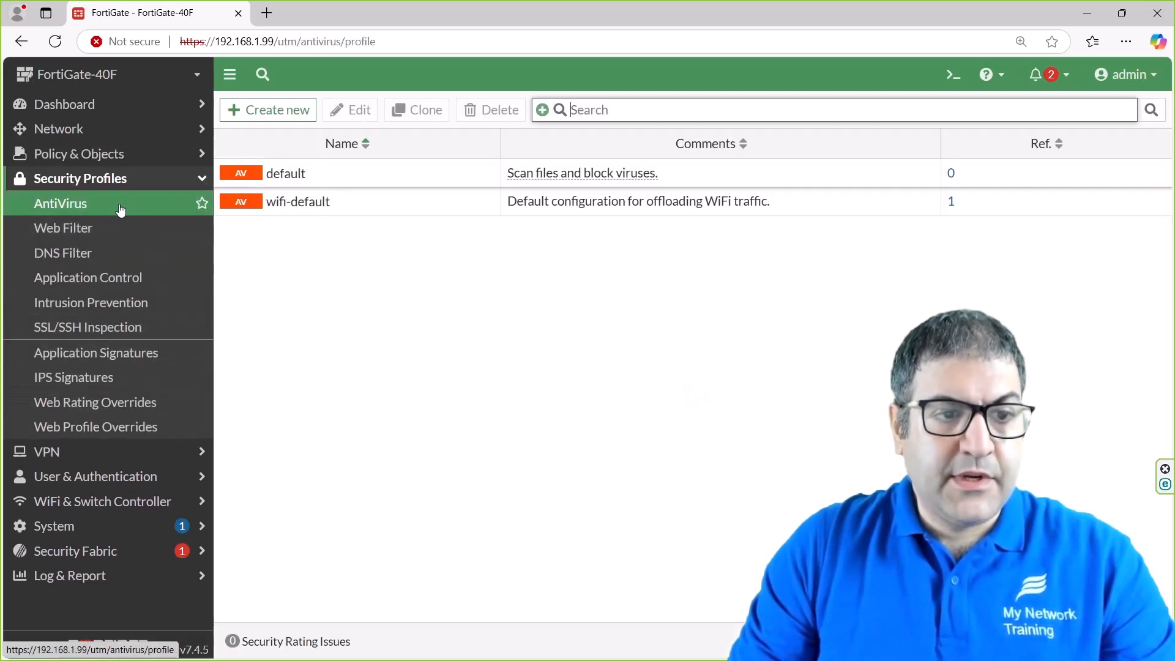
click(119, 227)
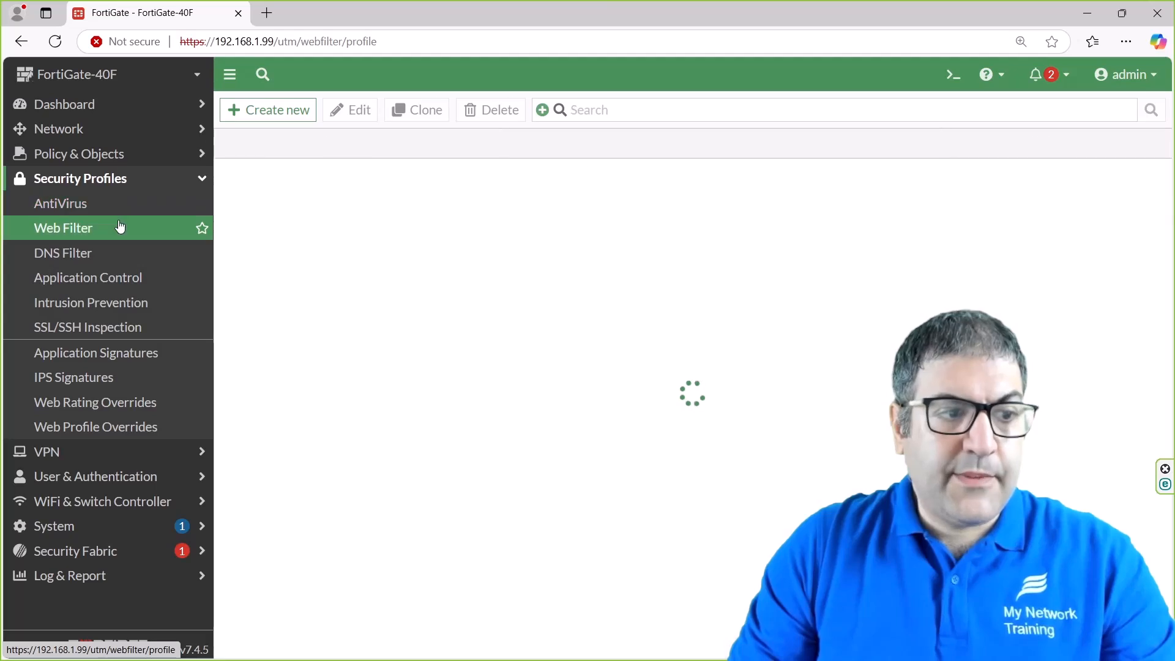
click(128, 283)
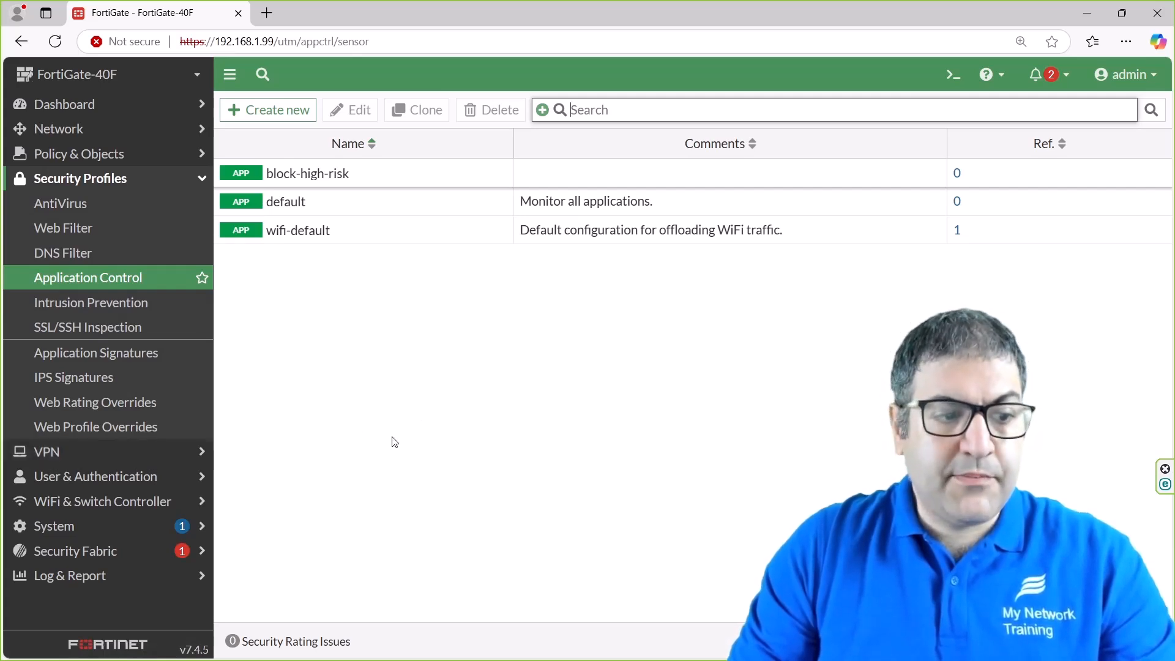
click(158, 452)
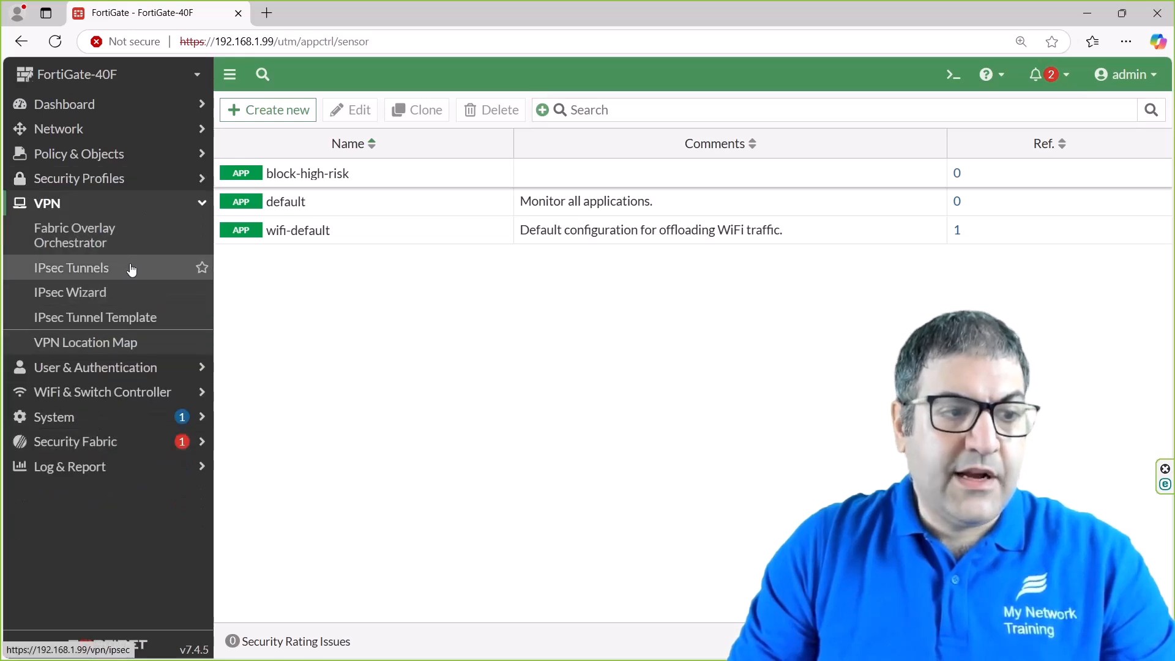
View the IPsec Wizard, the empty IPsec Tunnels list, User Definition and User Groups pages.
click(121, 296)
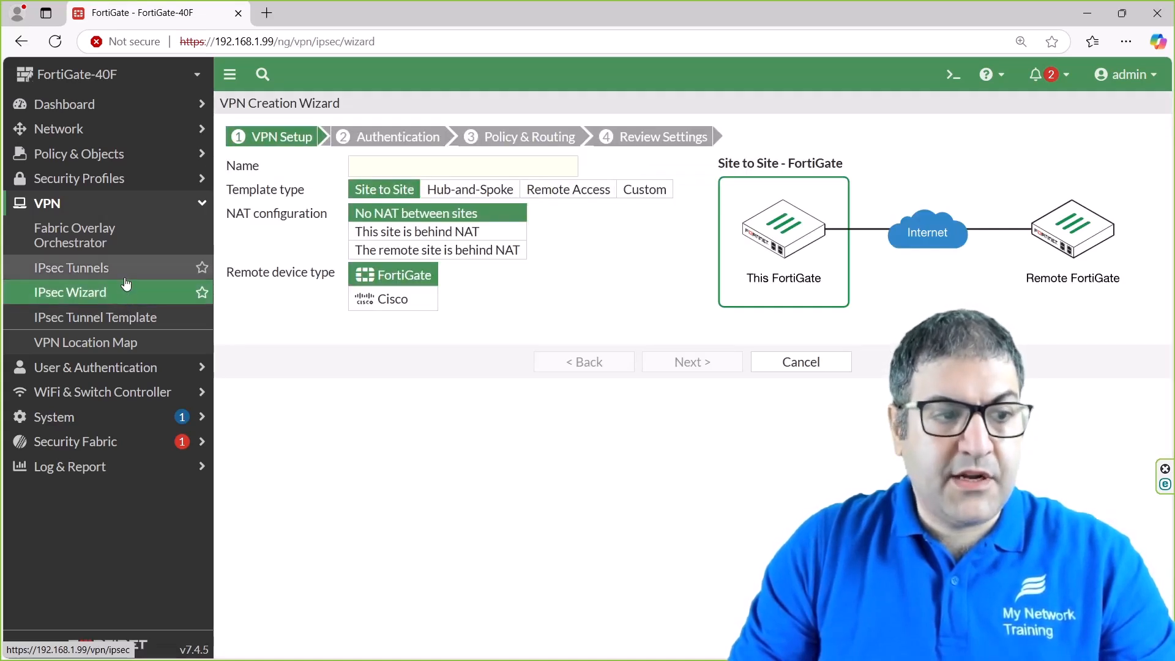
click(124, 278)
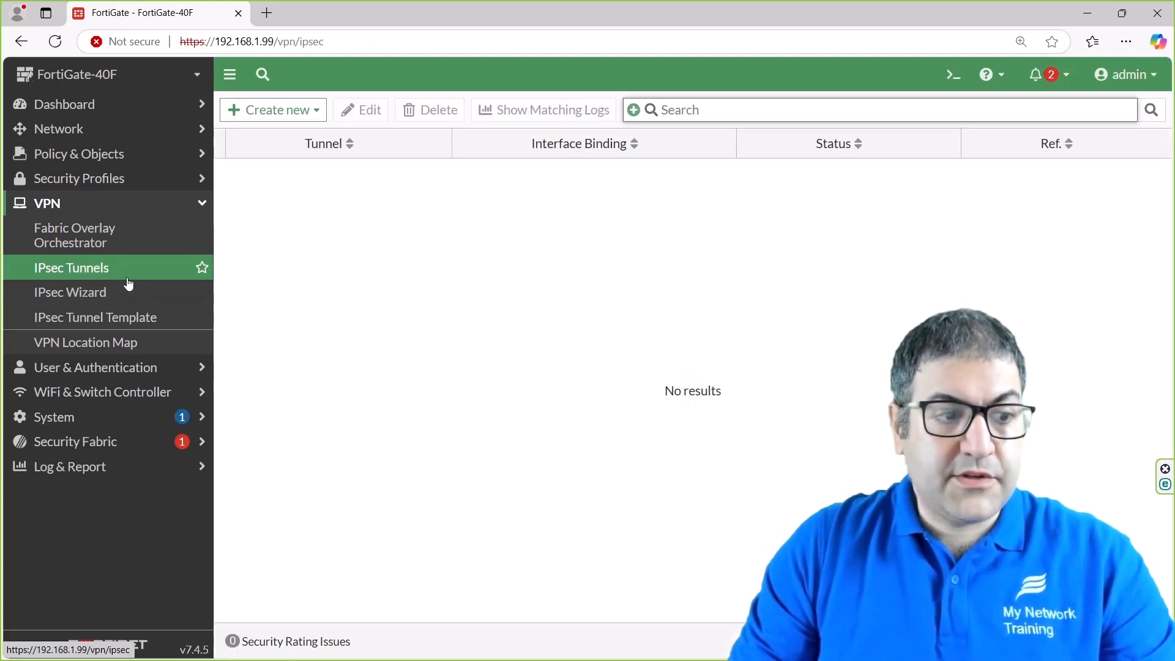
click(137, 369)
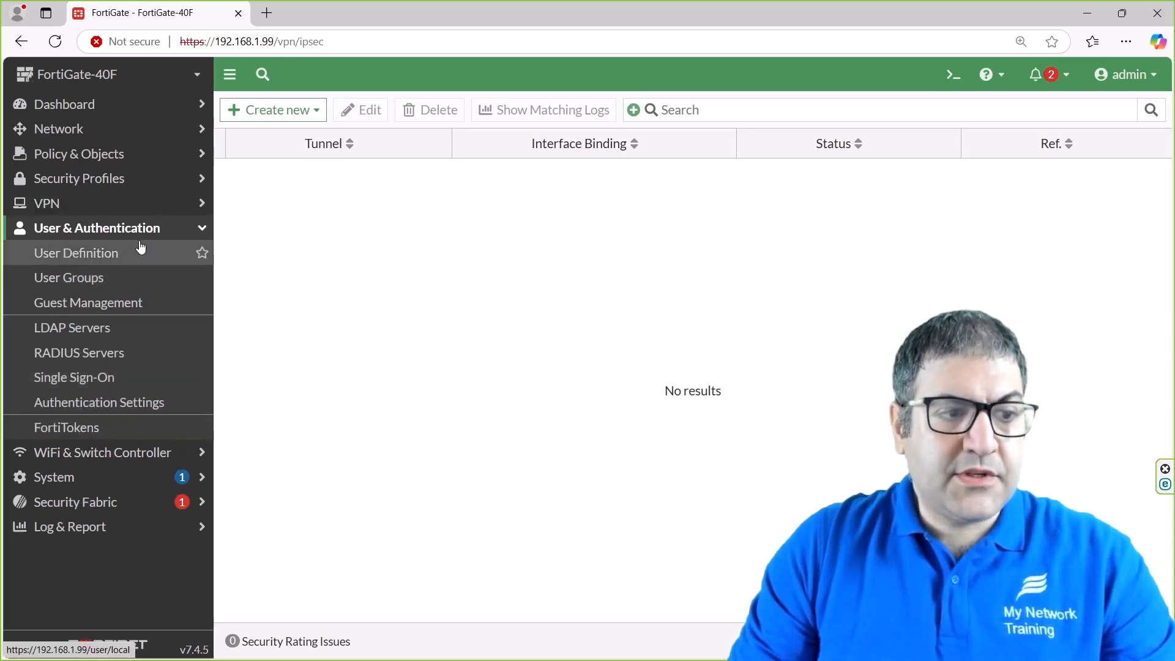
click(128, 255)
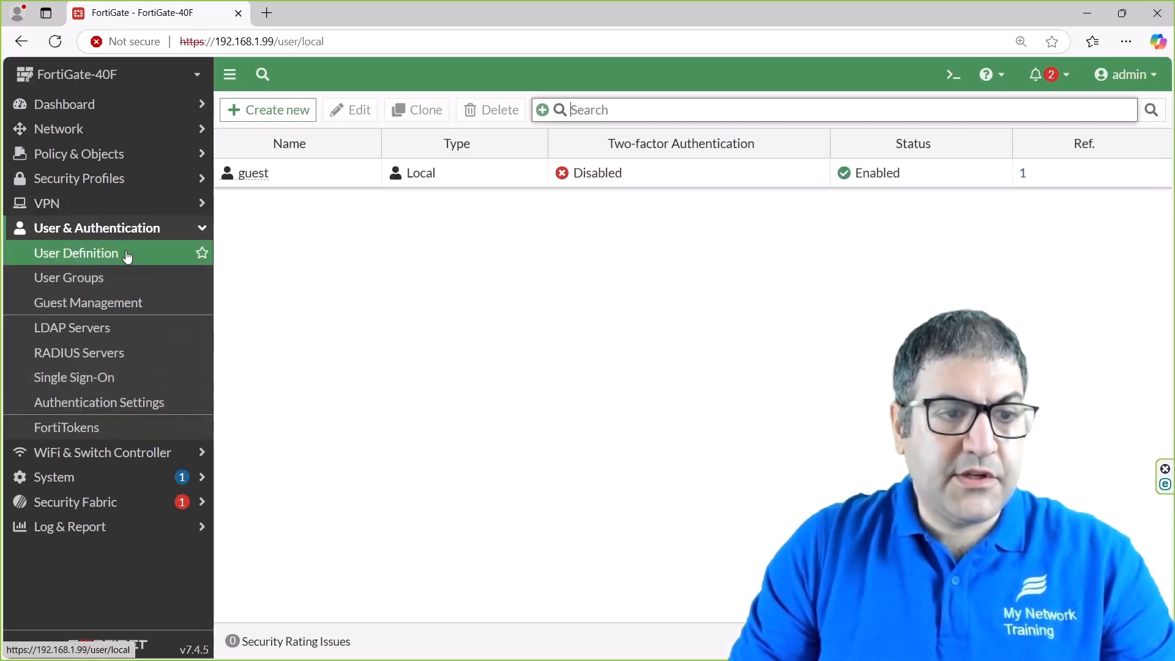
click(118, 279)
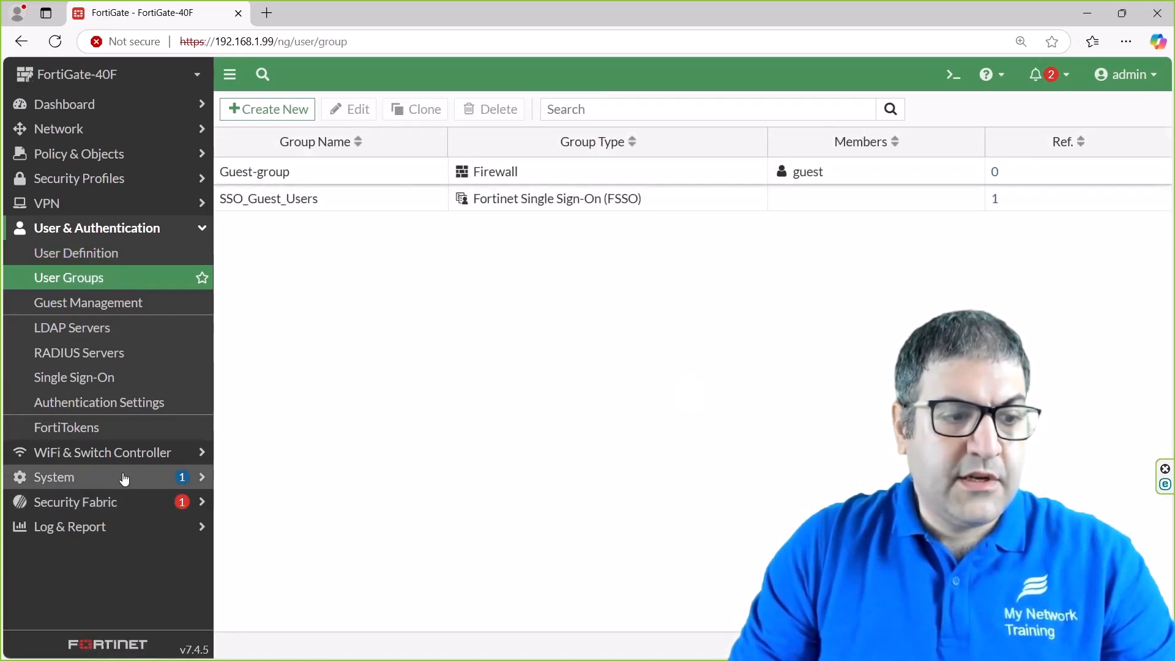
Expand the WiFi & Switch Controller and System menus in the sidebar.
click(142, 458)
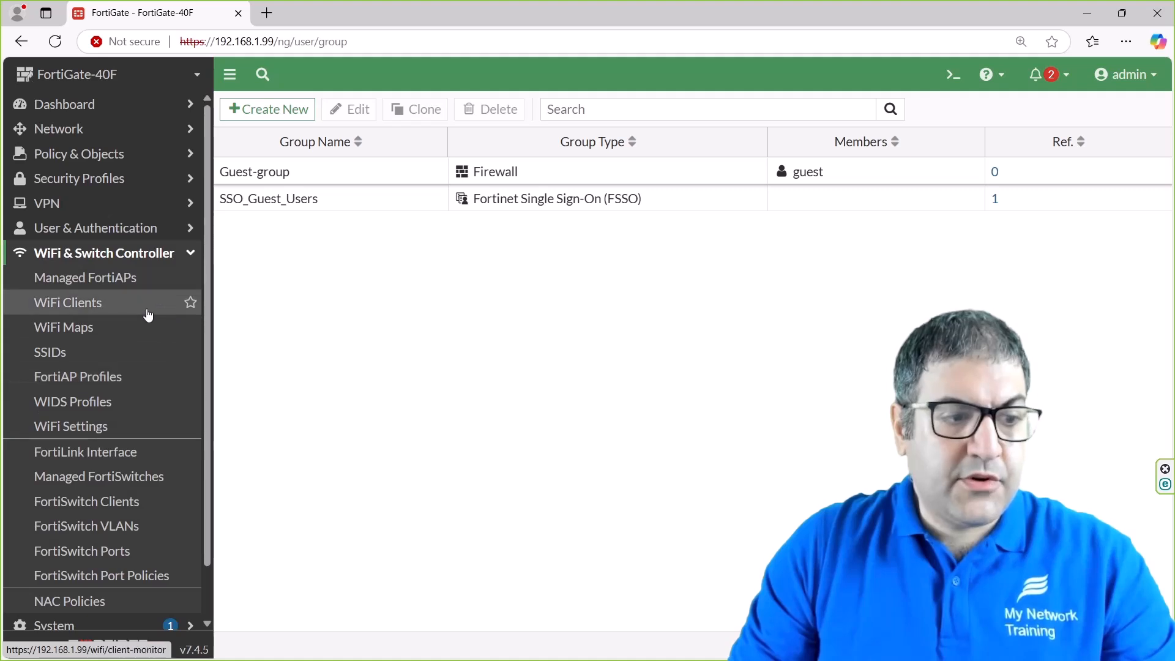
scroll(147, 321, down, 2)
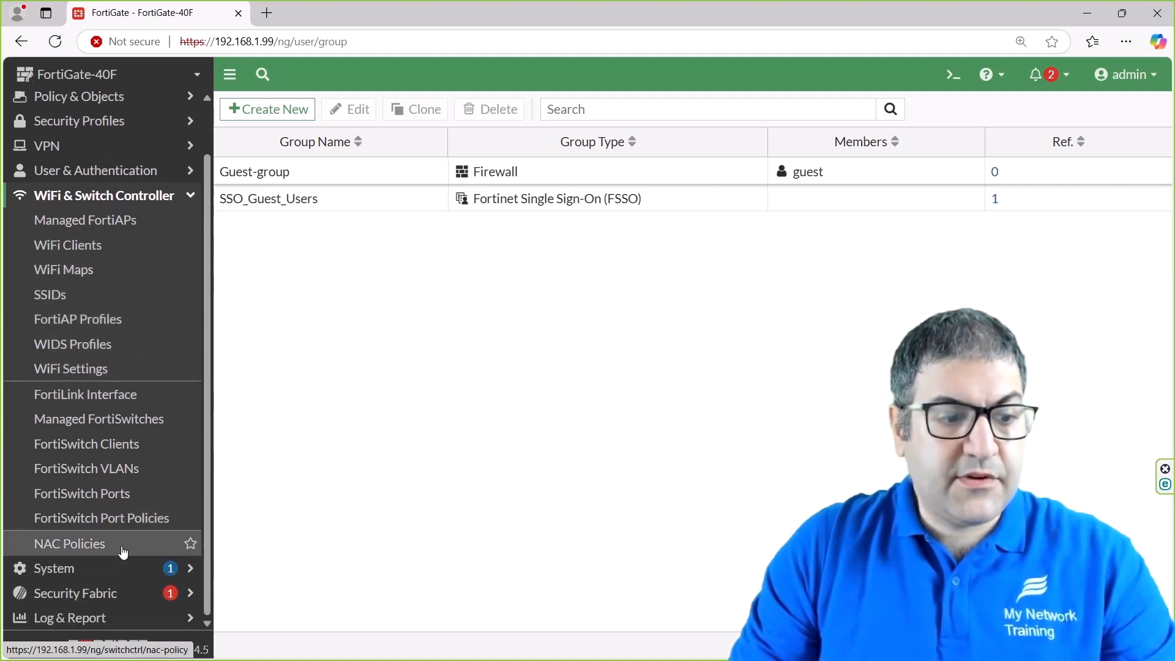
click(122, 568)
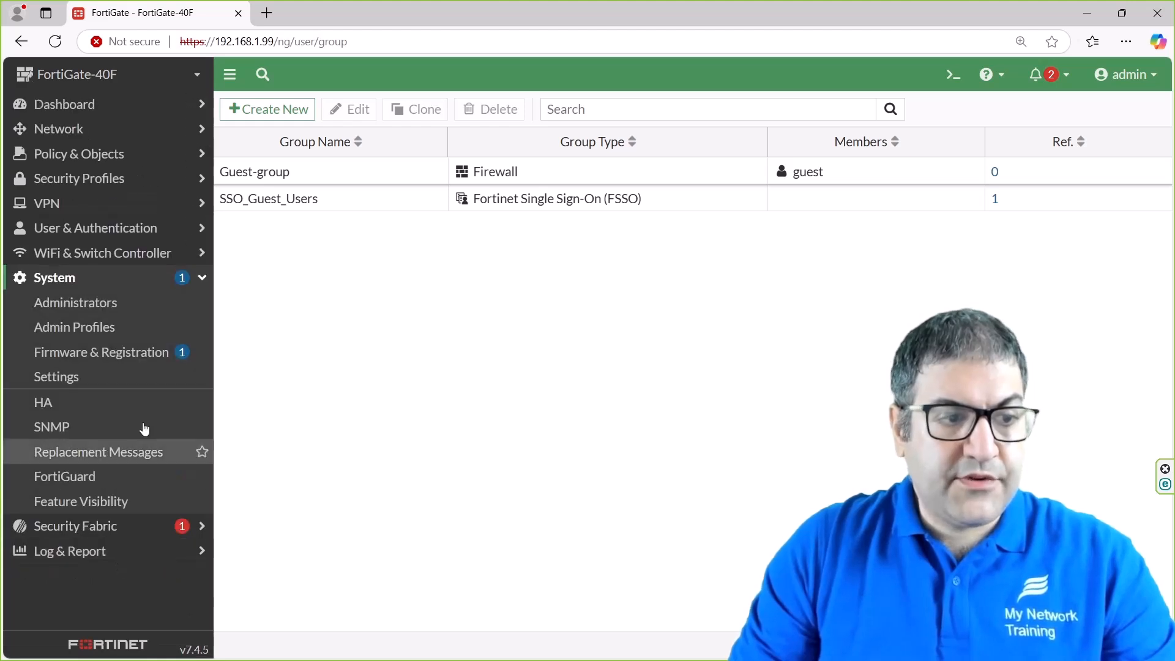
Check the administrator accounts, then the FortiGate-40F firmware: v7.4.5 build2702, registered, upgrade available.
click(140, 297)
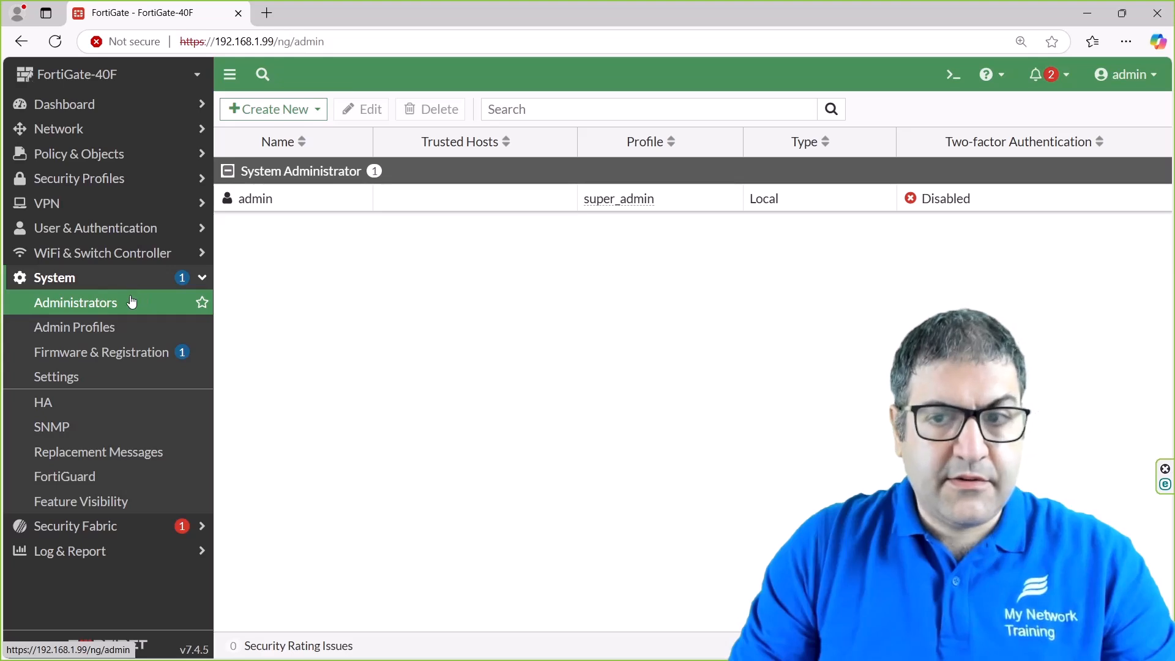
click(129, 353)
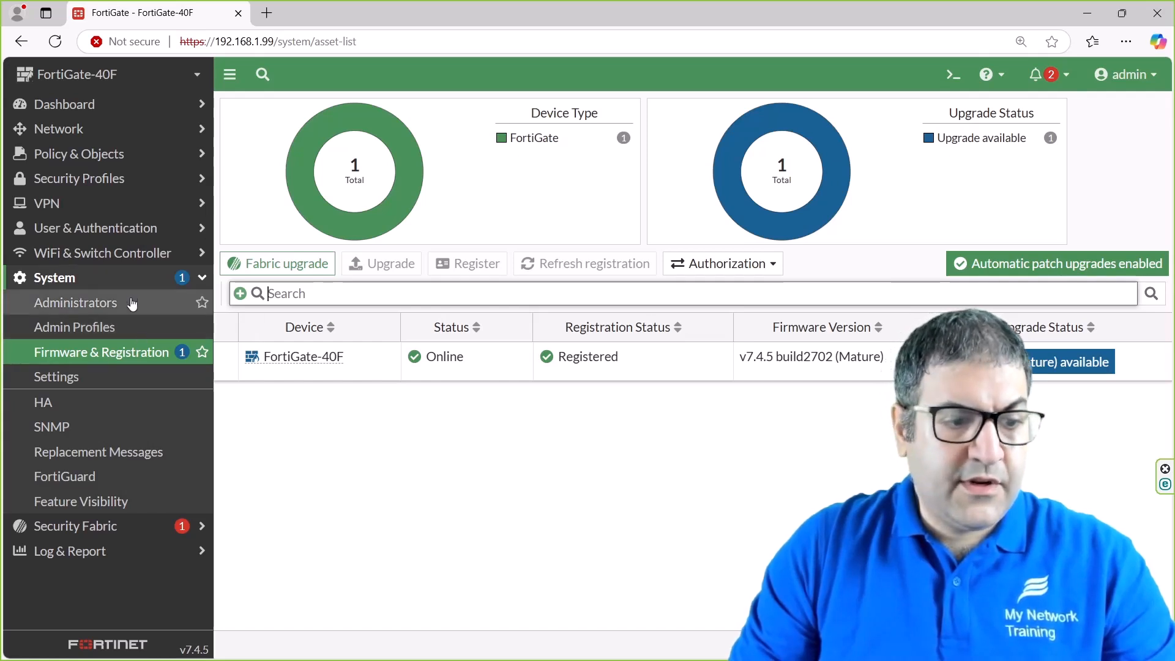
click(97, 552)
Check that Forward Traffic and Local Traffic logs are empty, then bring up the FortiGate-40F # CLI prompt.
click(123, 353)
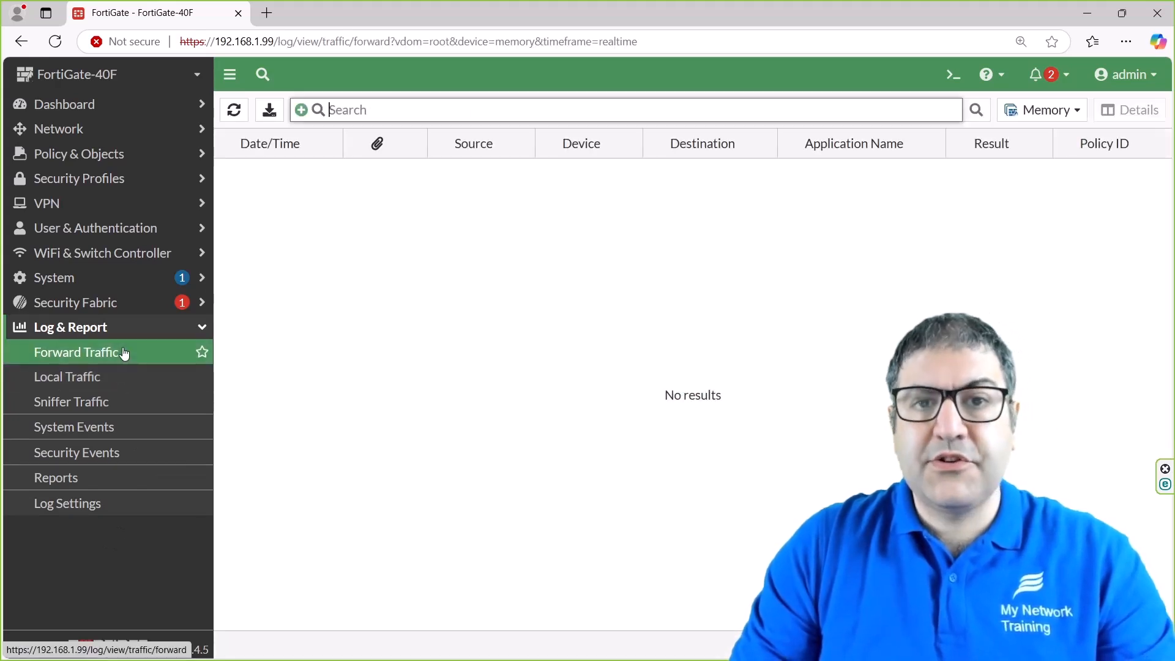
click(126, 380)
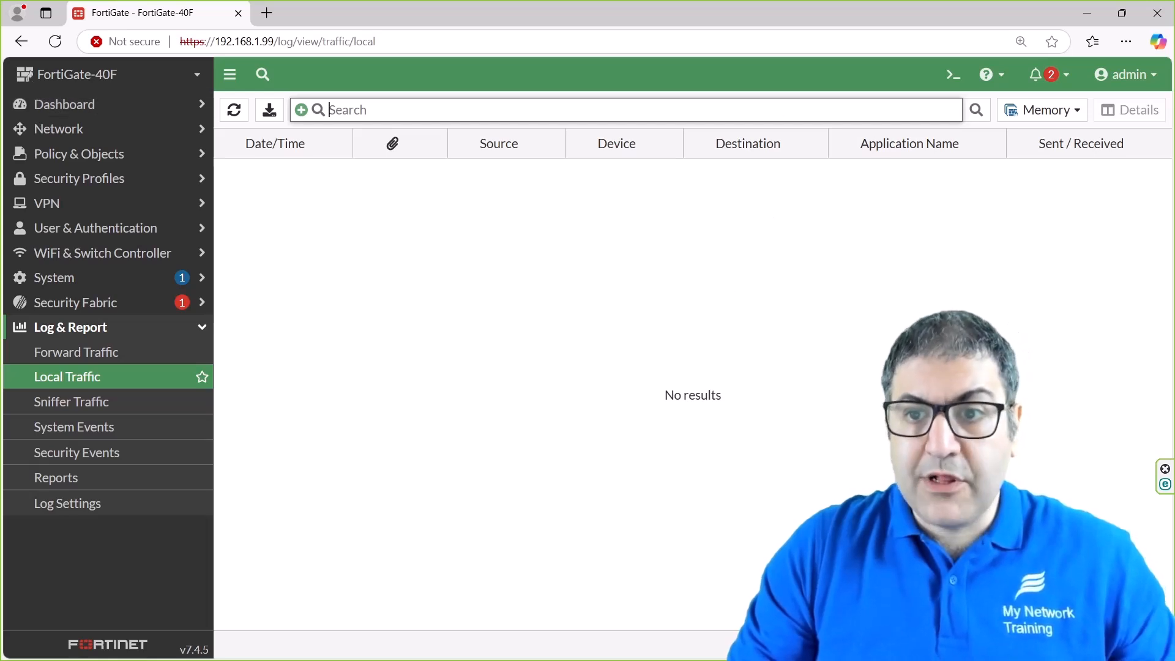
click(953, 74)
Close the CLI Console window.
click(842, 90)
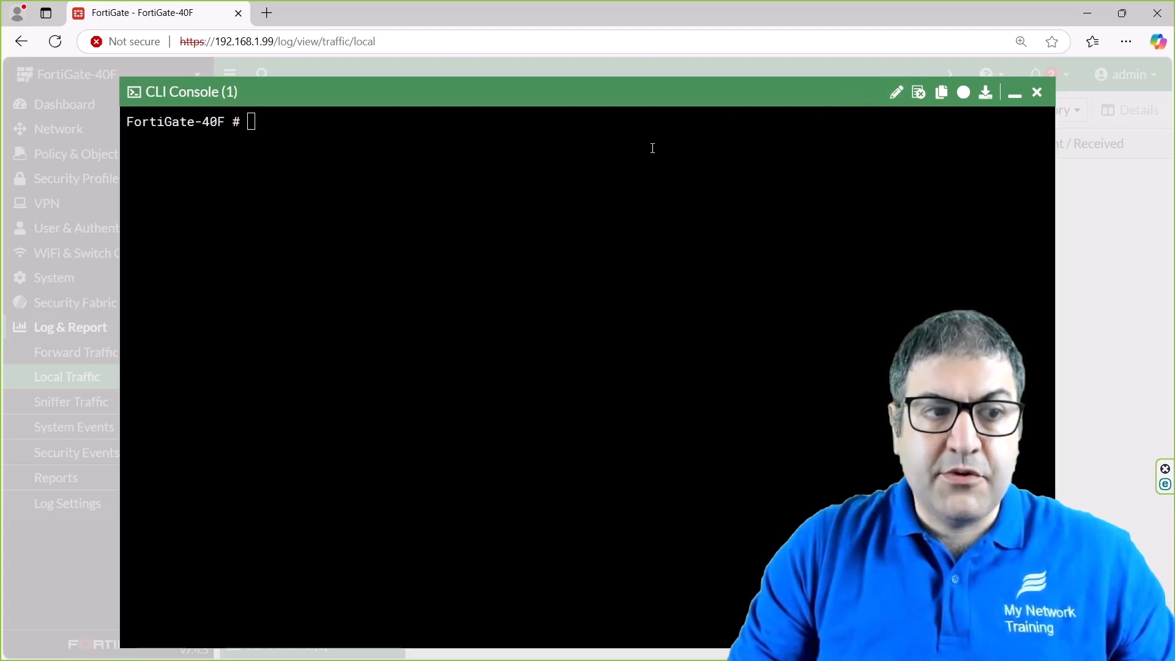
click(1039, 93)
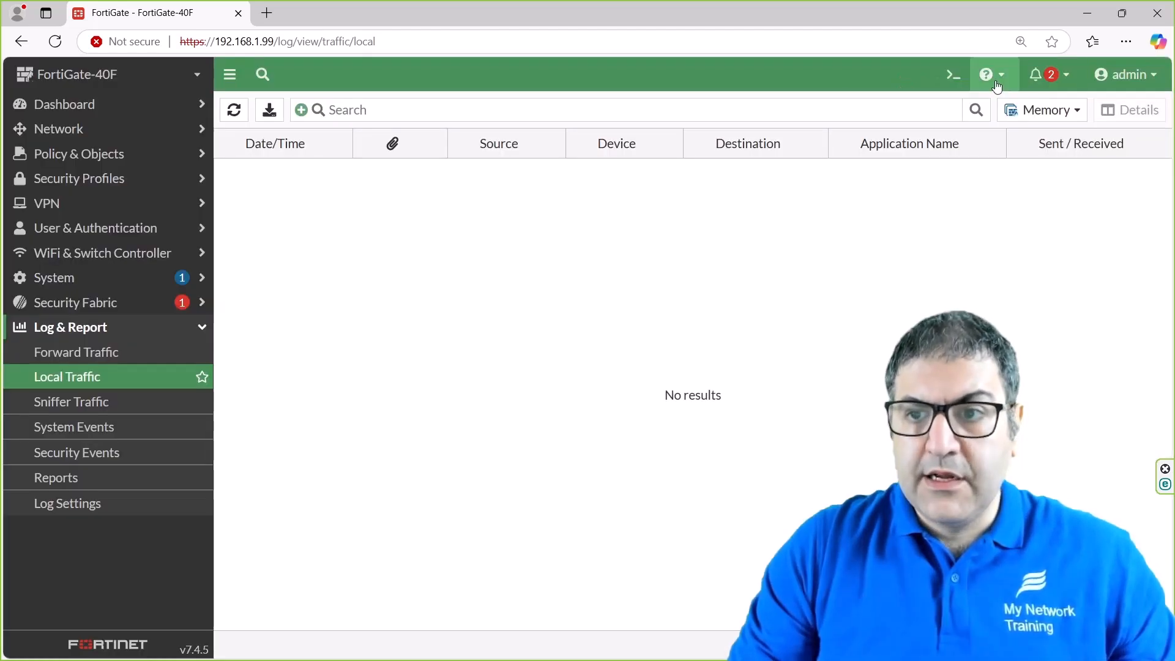
click(950, 68)
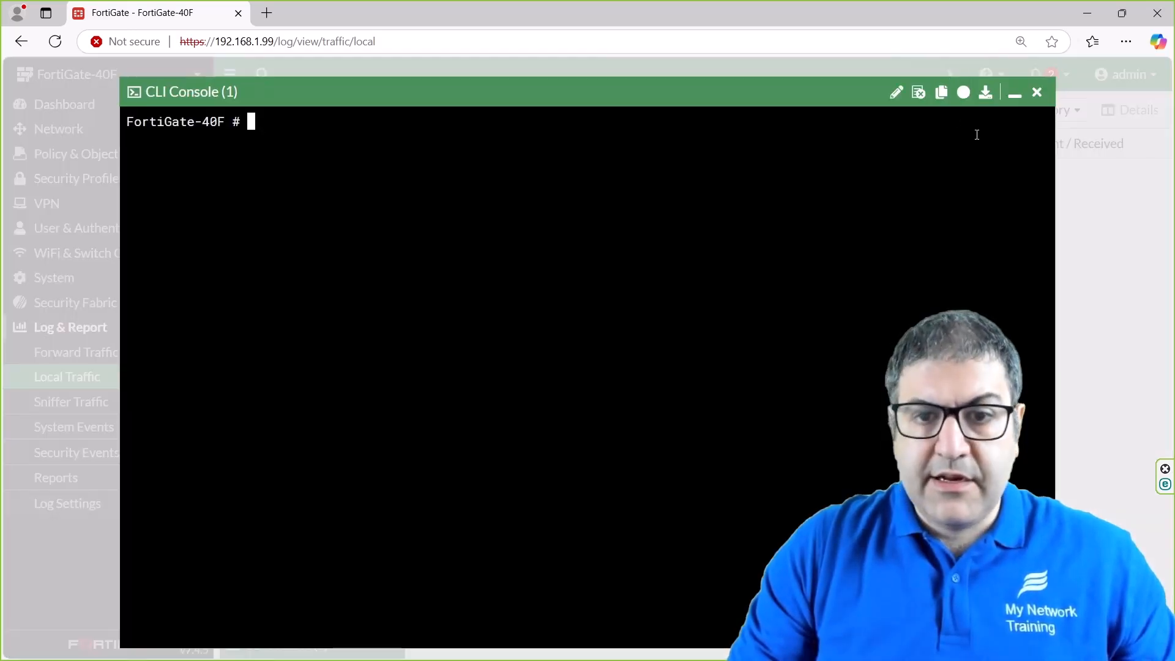
click(1038, 93)
Log the admin out from the top-right account menu, returning to the 192.168.1.99 login page.
click(1161, 80)
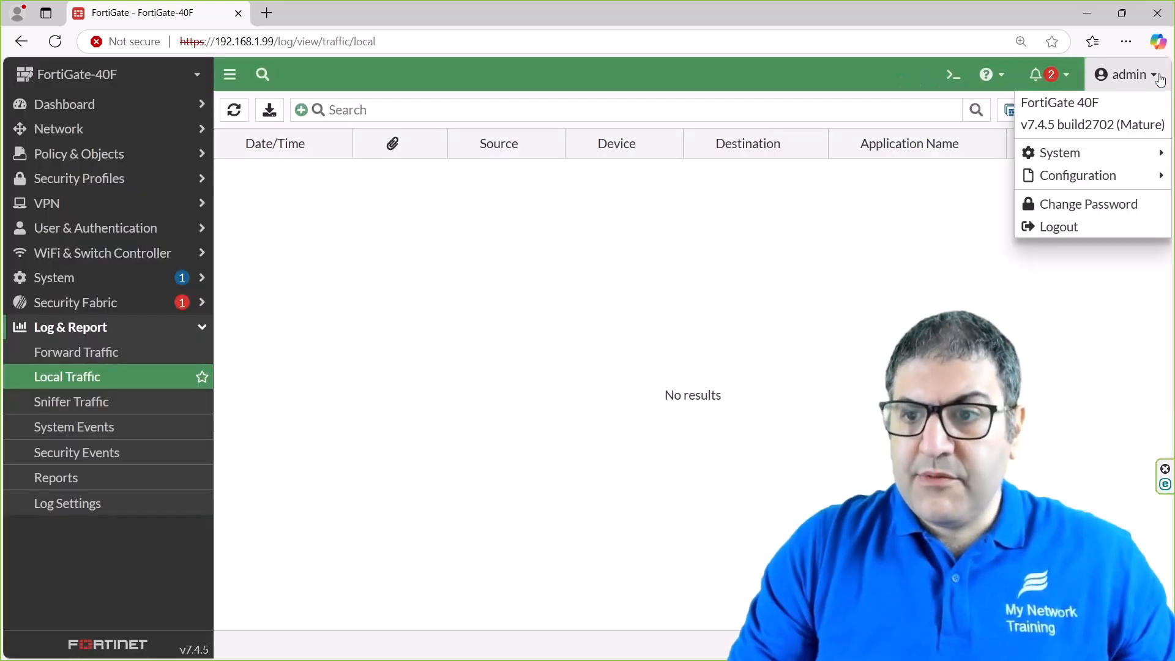
click(1160, 79)
click(1151, 77)
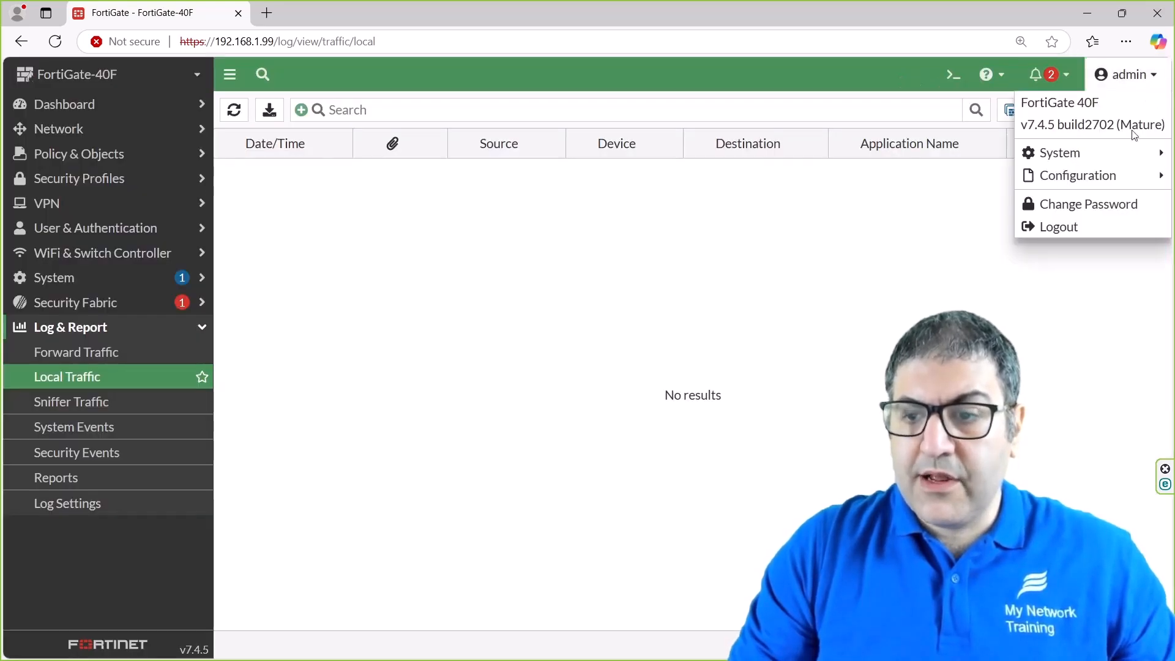
click(1061, 229)
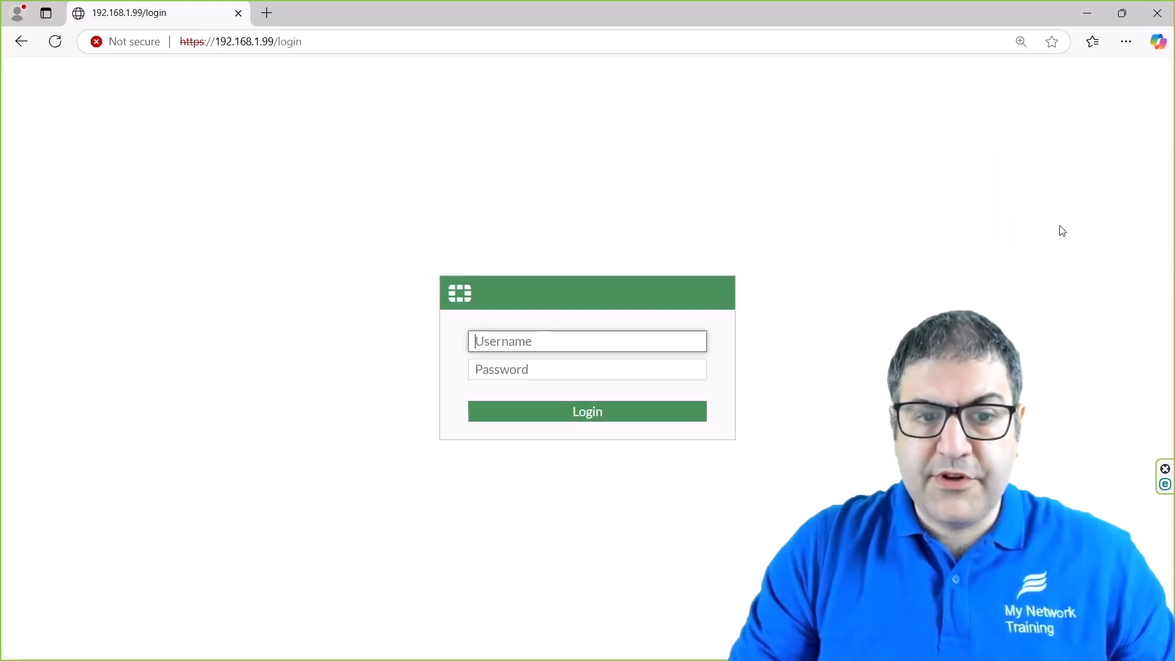